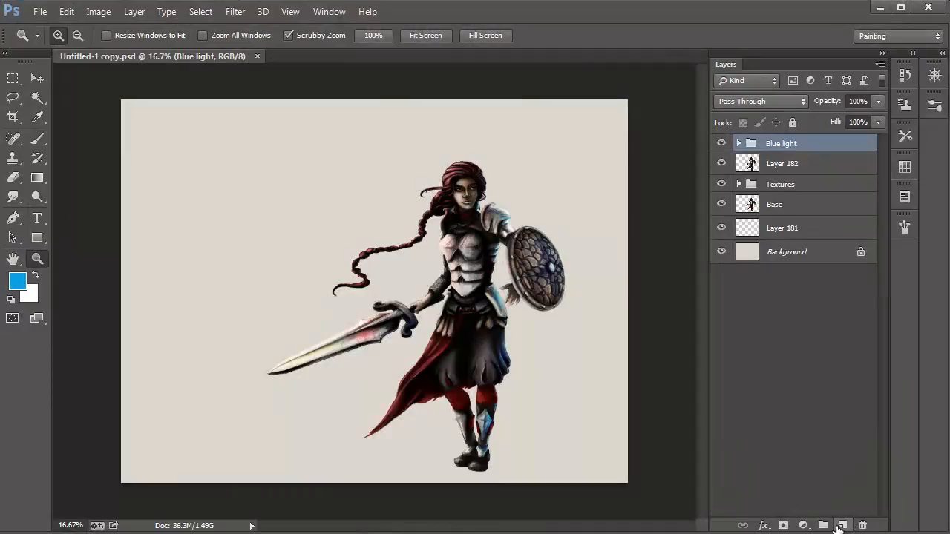
# - Add a new empty layer and lay a blue gradient in from the right side
pyautogui.click(843, 525)
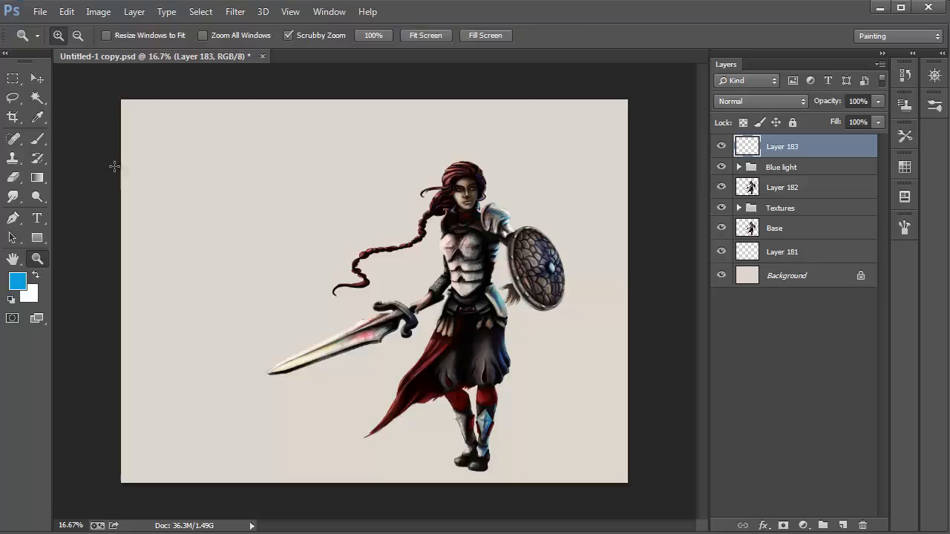
pyautogui.press('g')
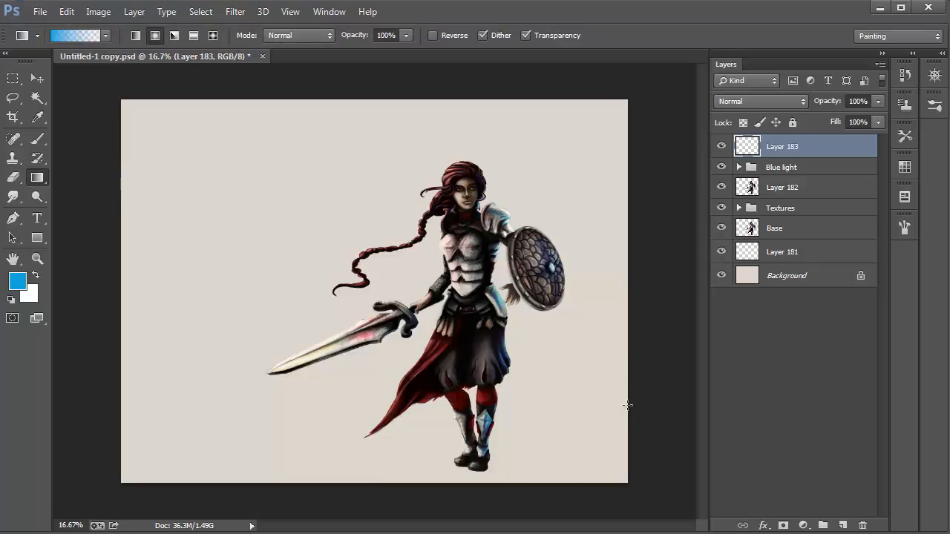
pyautogui.moveTo(628, 404); pyautogui.dragTo(315, 364)
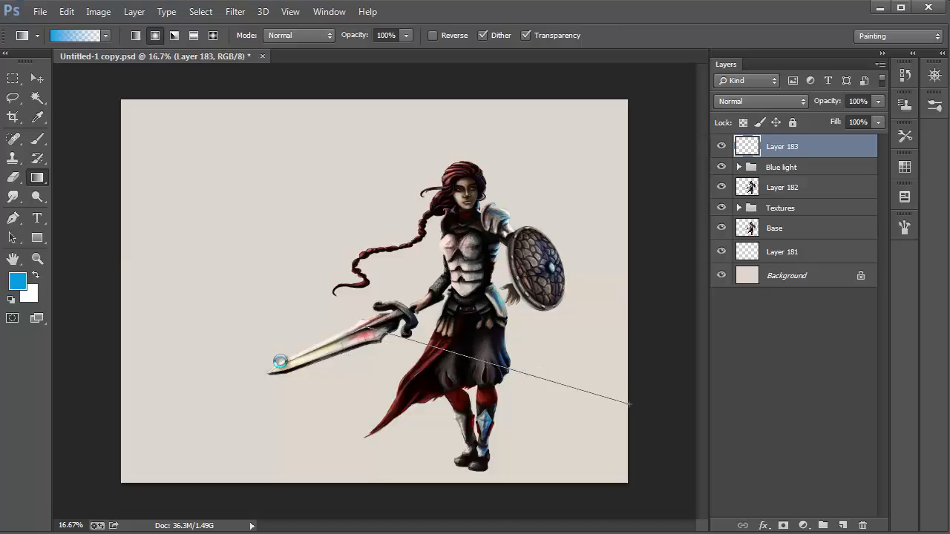
pyautogui.press('Escape')
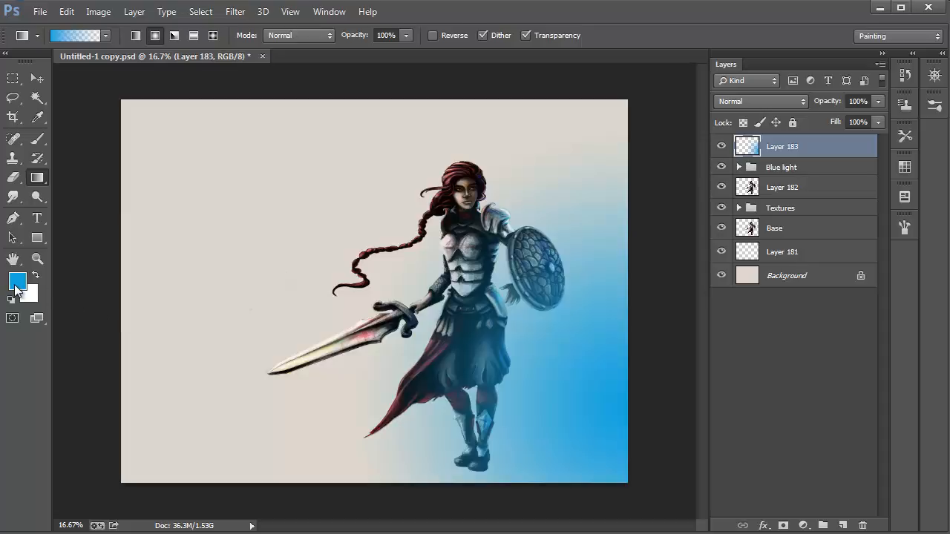
# - Pick an orange foreground colour and lay an orange gradient in from the left
pyautogui.click(16, 288)
pyautogui.moveTo(700, 322); pyautogui.dragTo(699, 404)
pyautogui.click(833, 226)
pyautogui.press('g')
pyautogui.moveTo(128, 232); pyautogui.dragTo(527, 334)
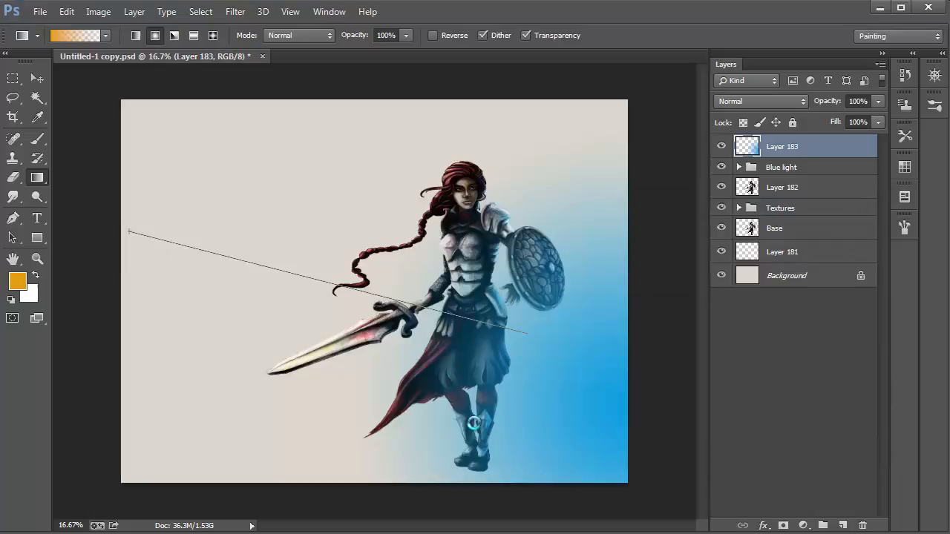
# - Move the gradient layer below the Base layer and lower its opacity to 50%
pyautogui.click(37, 78)
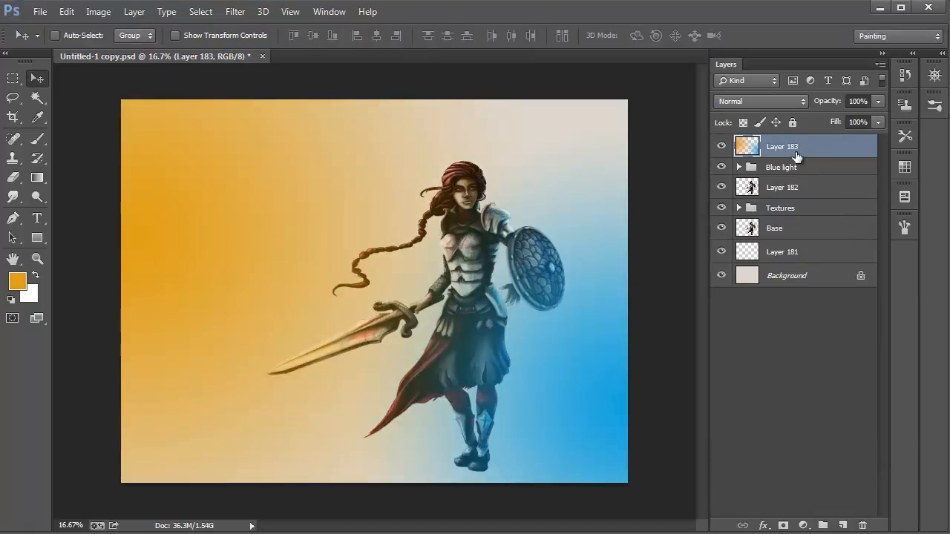
pyautogui.moveTo(795, 156); pyautogui.dragTo(791, 232)
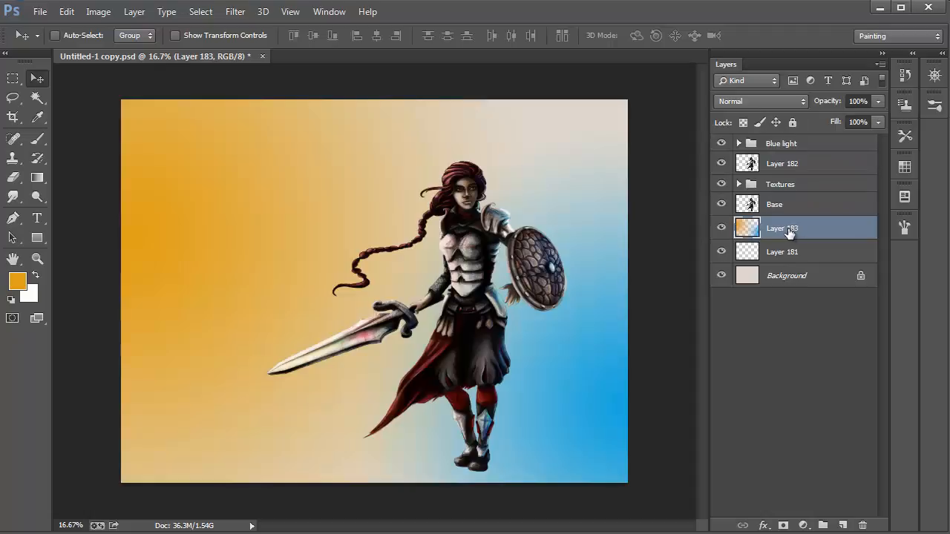
pyautogui.moveTo(877, 102)
pyautogui.mouseDown()
pyautogui.moveTo(850, 124)
pyautogui.moveTo(822, 118)
pyautogui.mouseUp()
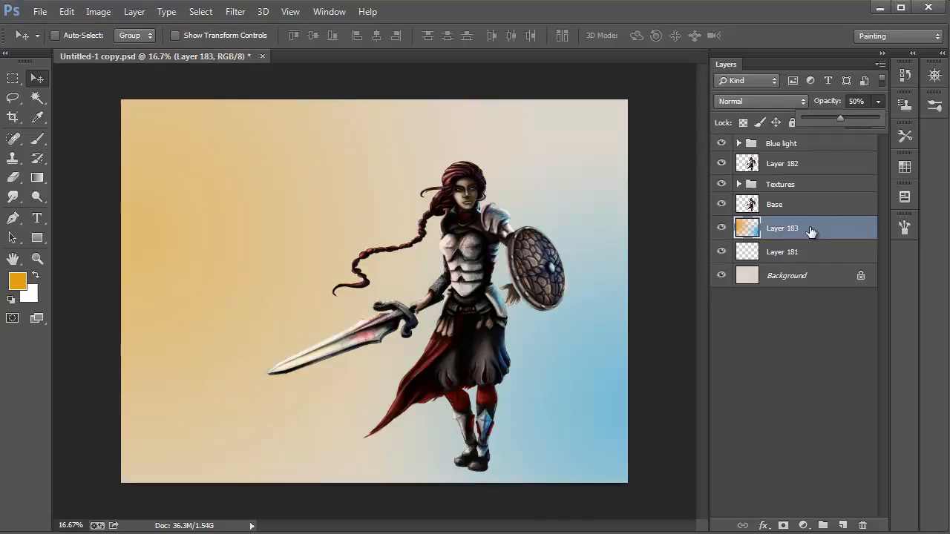
# - Open the rusty metal and scratched grunge texture JPEGs together
pyautogui.click(37, 14)
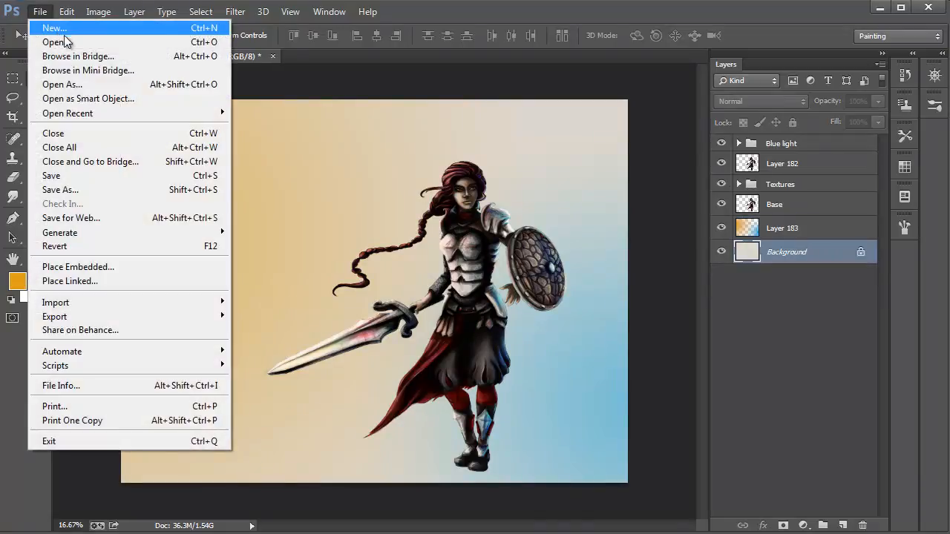
pyautogui.click(64, 40)
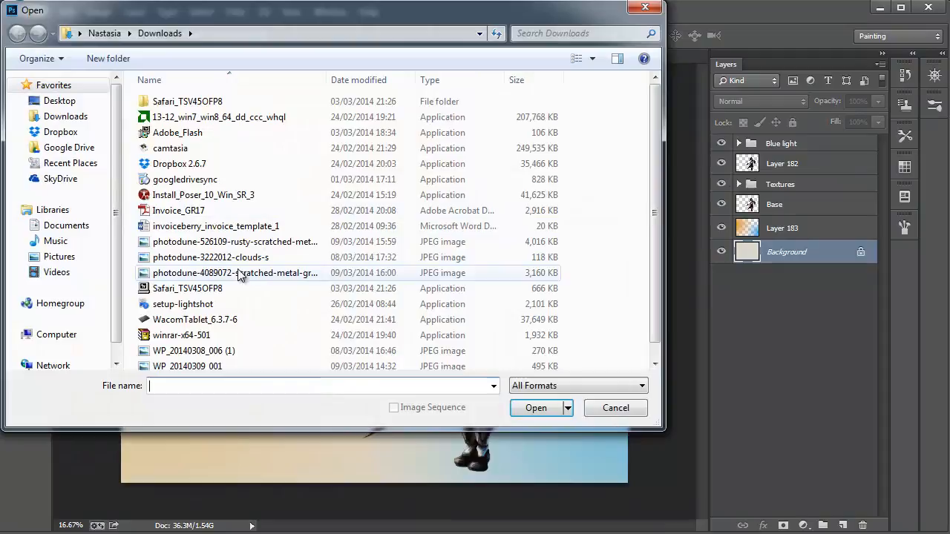
pyautogui.click(244, 257)
pyautogui.click(265, 244)
pyautogui.keyDown('ctrl'); pyautogui.click(261, 272); pyautogui.keyUp('ctrl')
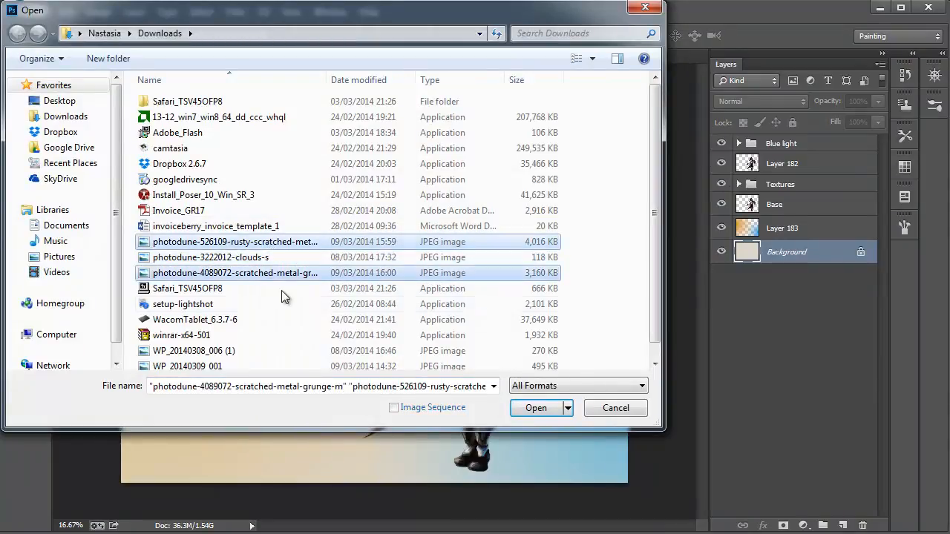
pyautogui.press('Return')
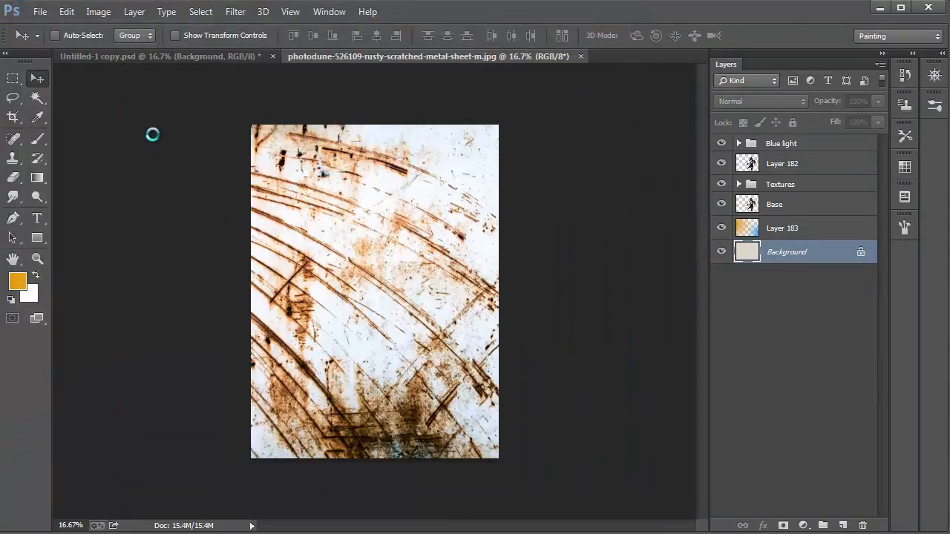
# - Drag both textures into the illustration as new layers, close their documents and hide Layer 185
pyautogui.moveTo(285, 56)
pyautogui.mouseDown()
pyautogui.moveTo(403, 74)
pyautogui.moveTo(384, 141)
pyautogui.moveTo(526, 222)
pyautogui.mouseUp()
pyautogui.click(482, 110)
pyautogui.moveTo(492, 282); pyautogui.dragTo(388, 282)
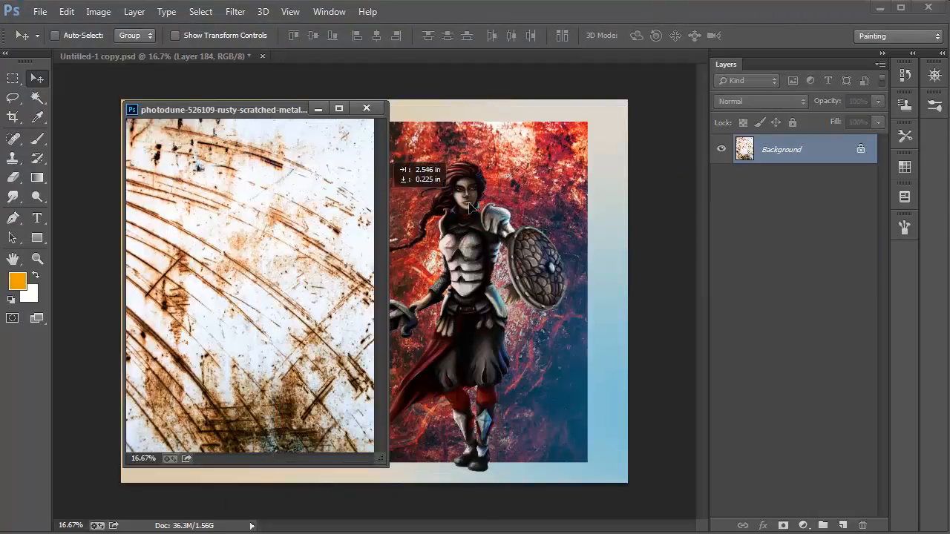
pyautogui.moveTo(252, 282); pyautogui.dragTo(475, 282)
pyautogui.hotkey('ctrl', 'w')
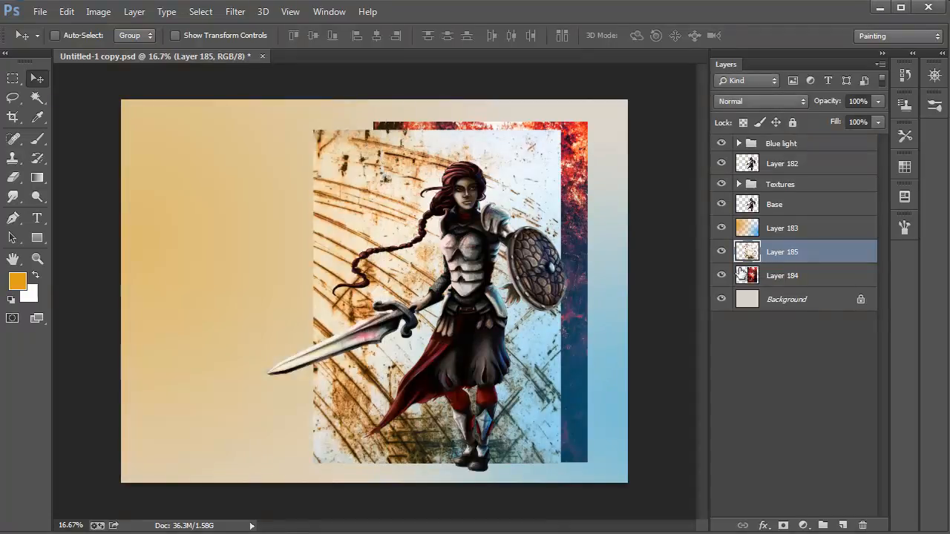
pyautogui.click(723, 253)
# - Rotate Layer 184's red grunge texture 90° sideways and move it to the bottom
pyautogui.click(764, 279)
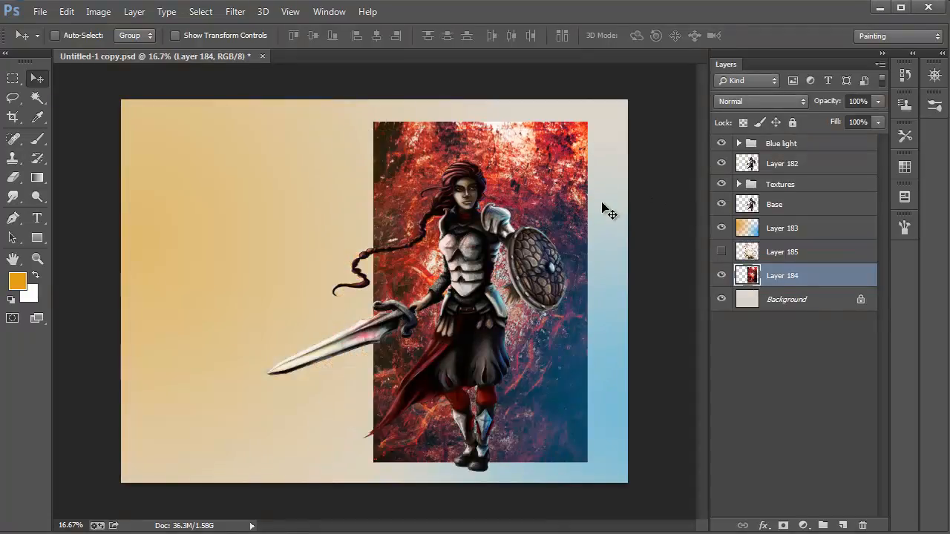
pyautogui.hotkey('ctrl', 't')
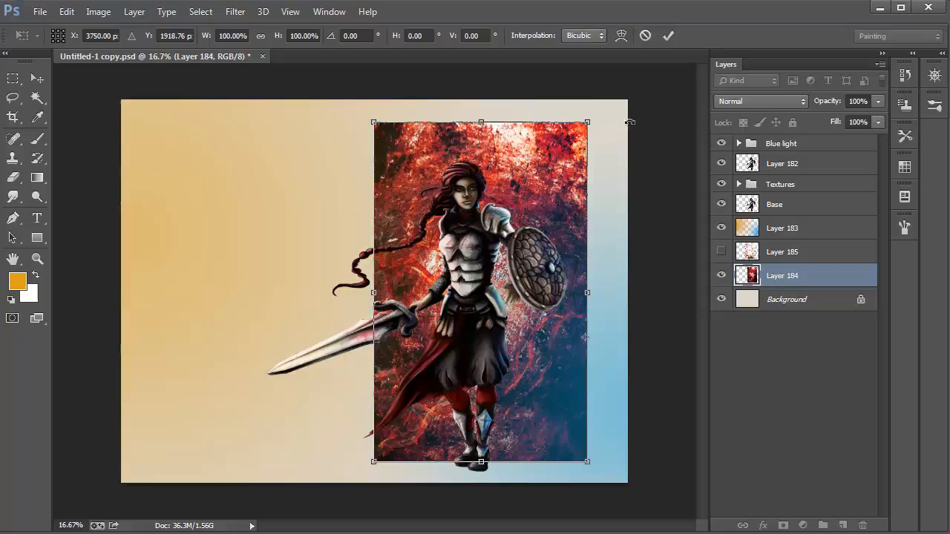
pyautogui.moveTo(605, 120)
pyautogui.mouseDown()
pyautogui.moveTo(645, 312)
pyautogui.moveTo(631, 344)
pyautogui.mouseUp()
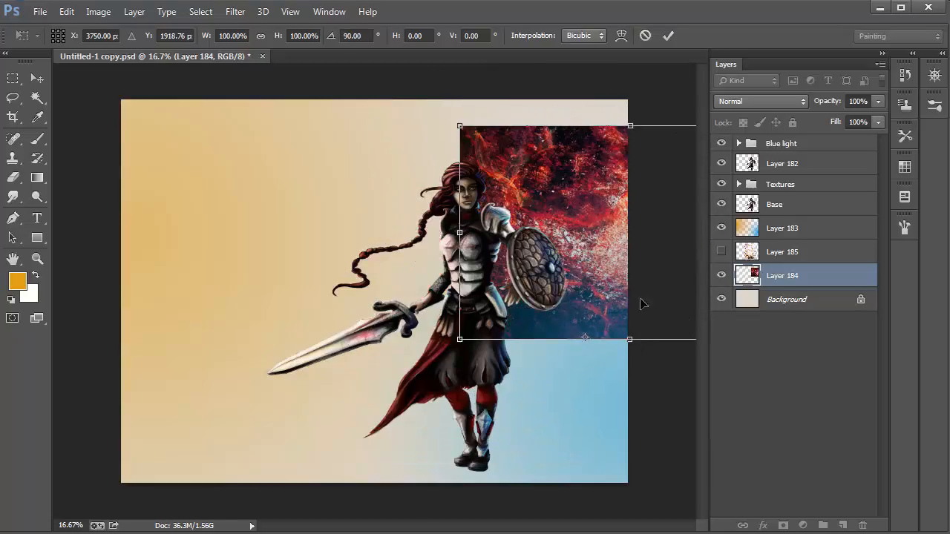
pyautogui.moveTo(539, 294); pyautogui.dragTo(292, 406)
pyautogui.press('Return')
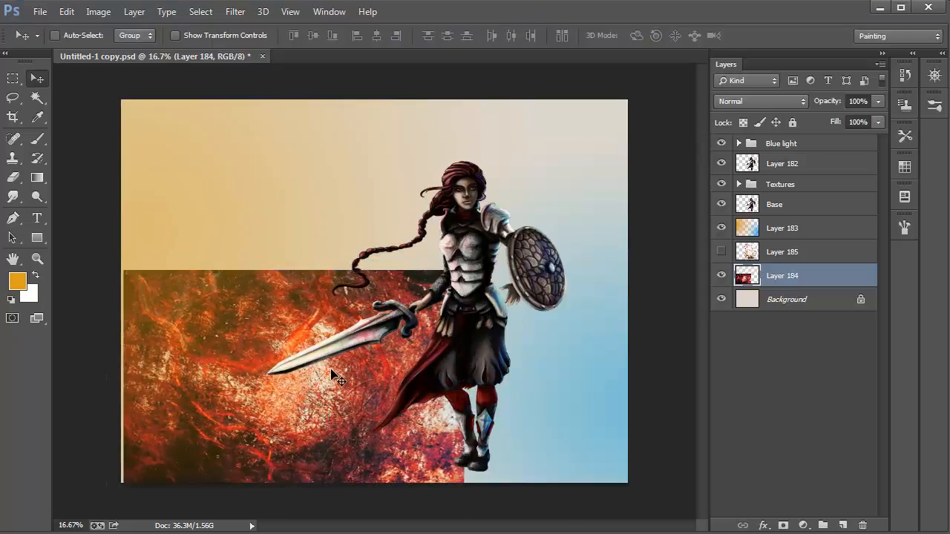
# - Stretch the red texture wider past both side edges of the canvas
pyautogui.hotkey('ctrl', 't')
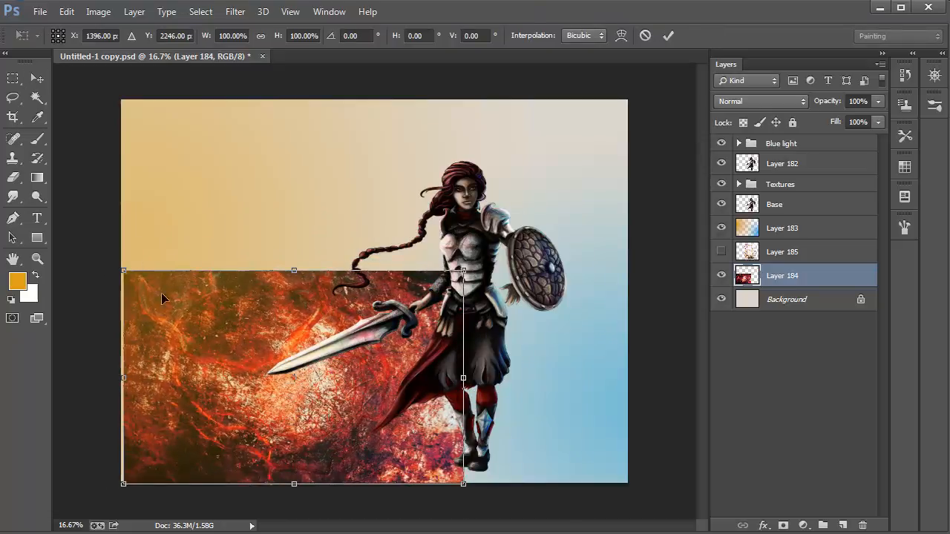
pyautogui.hotkey('ctrl', '-')
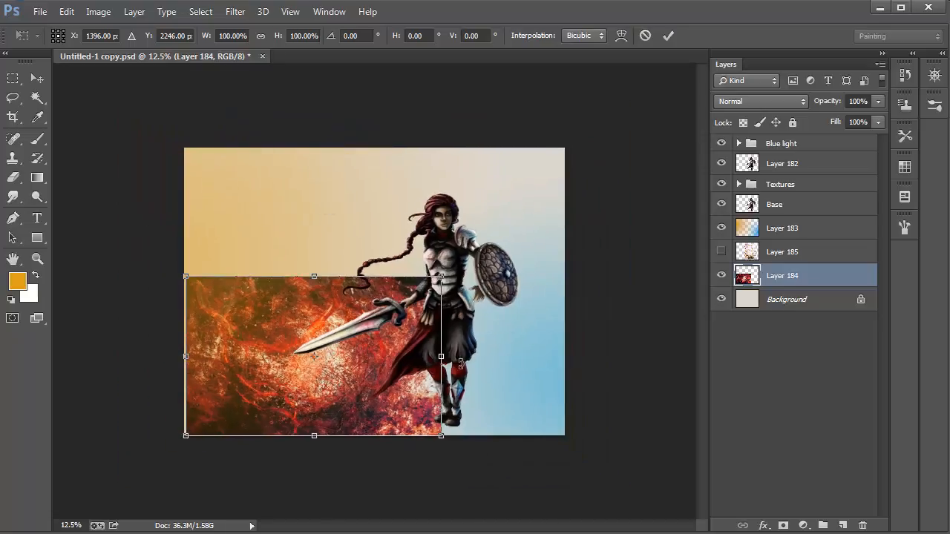
pyautogui.moveTo(442, 357); pyautogui.dragTo(570, 356)
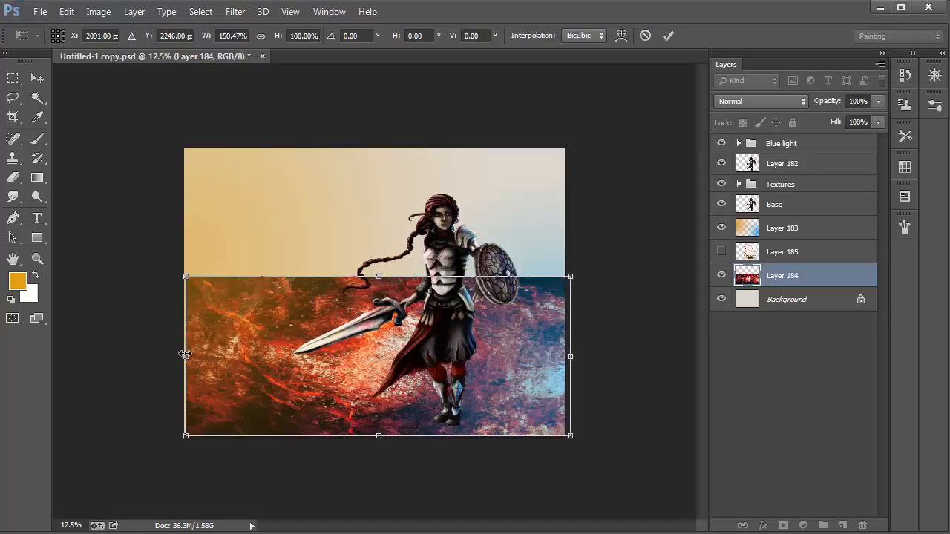
pyautogui.moveTo(180, 355); pyautogui.dragTo(177, 356)
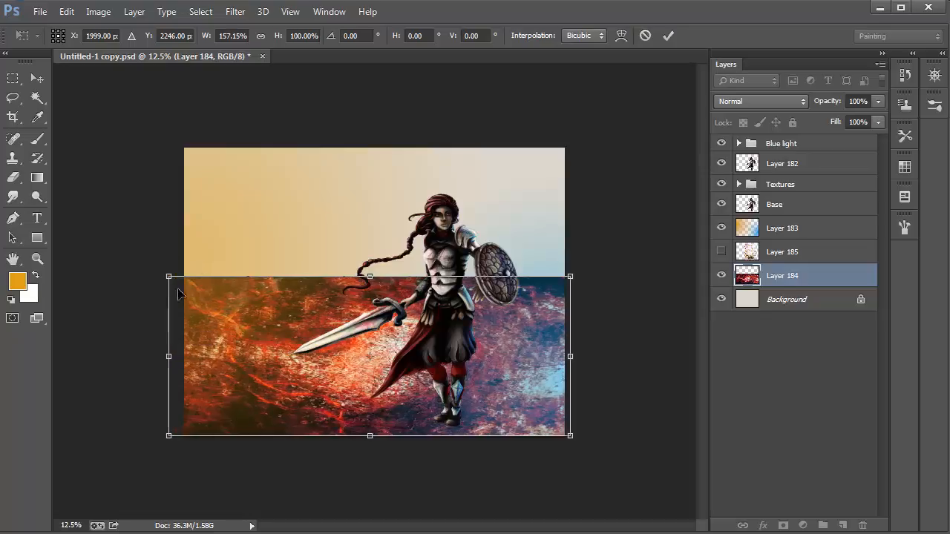
# - Skew the texture's top corners downward, flattening it into a low strip
pyautogui.moveTo(173, 281)
pyautogui.mouseDown()
pyautogui.moveTo(213, 348)
pyautogui.moveTo(176, 394)
pyautogui.mouseUp()
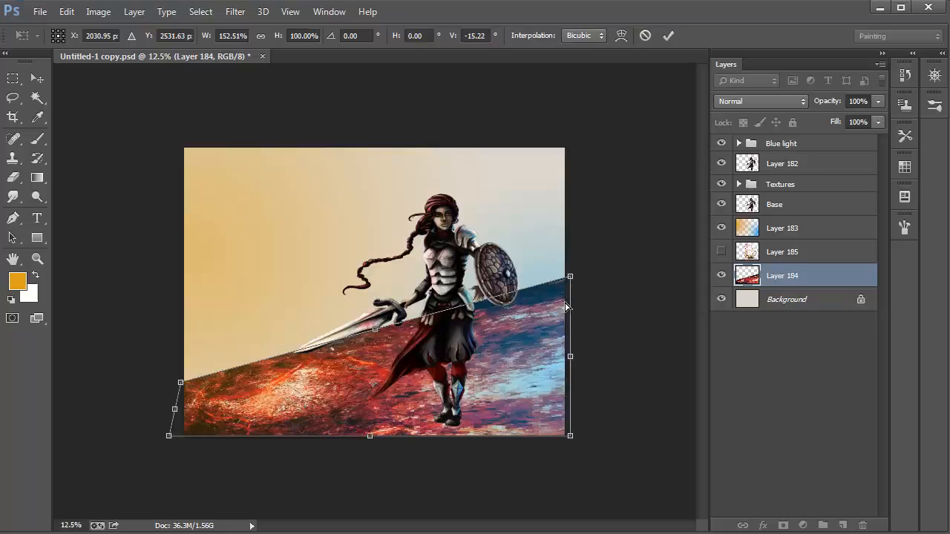
pyautogui.moveTo(566, 306); pyautogui.dragTo(569, 393)
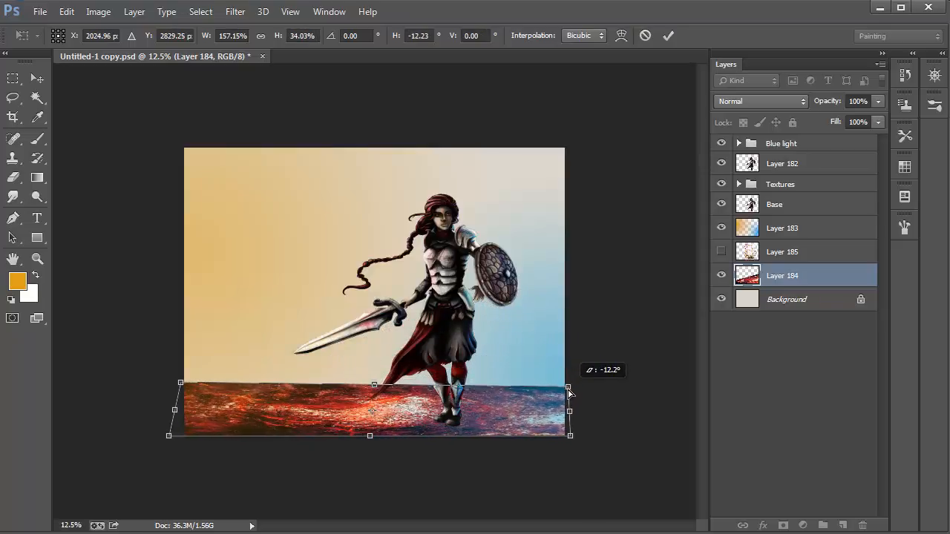
pyautogui.moveTo(569, 392); pyautogui.dragTo(568, 388)
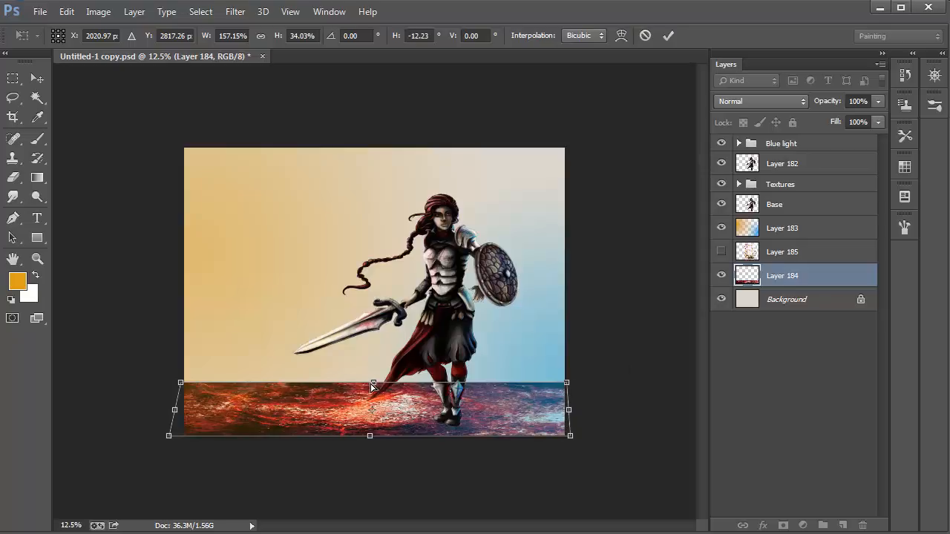
pyautogui.moveTo(372, 383); pyautogui.dragTo(372, 391)
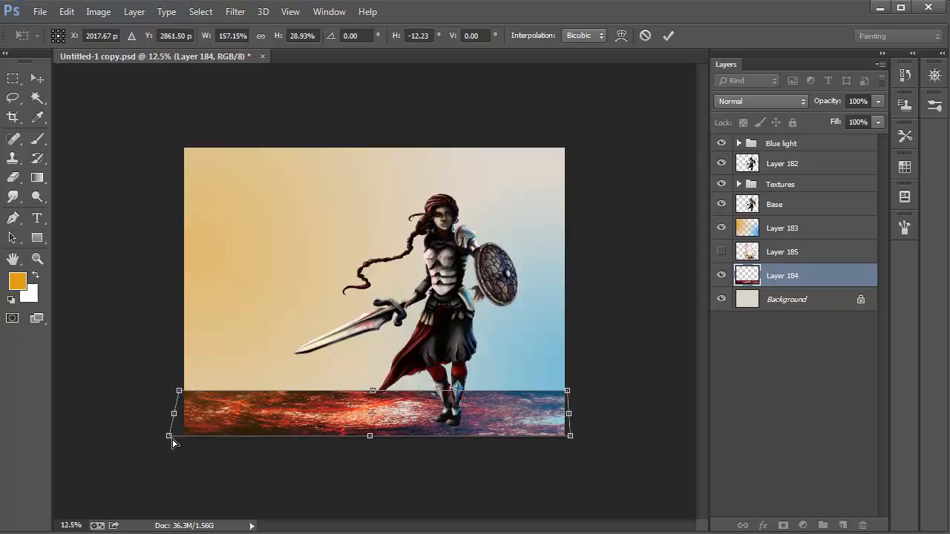
# - Spread the bottom corners outward for a perspective floor and commit the transform
pyautogui.moveTo(172, 443); pyautogui.dragTo(69, 446)
pyautogui.moveTo(569, 439); pyautogui.dragTo(833, 463)
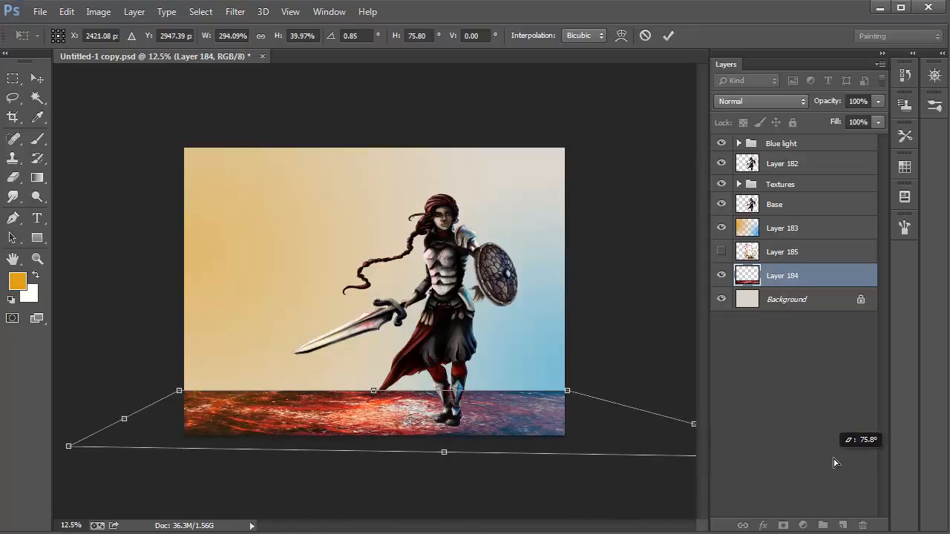
pyautogui.moveTo(833, 462); pyautogui.dragTo(760, 375)
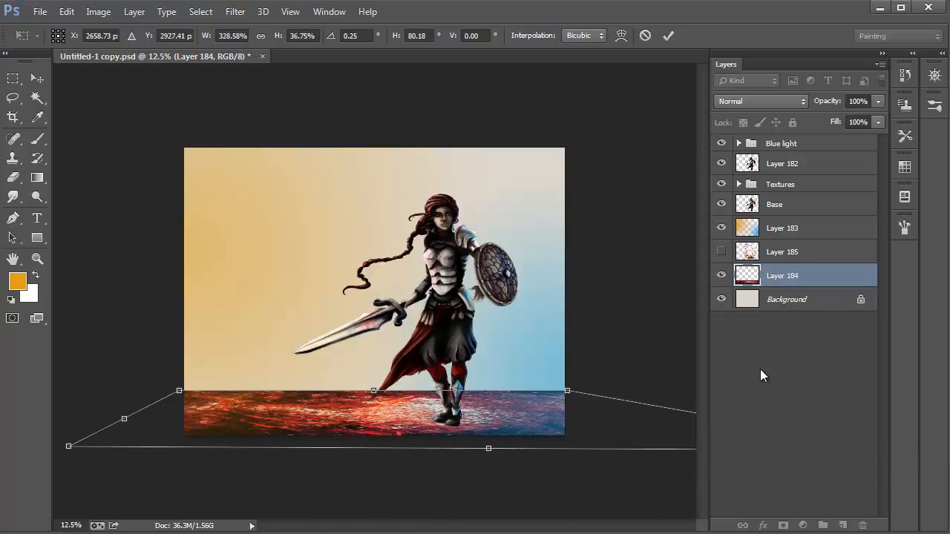
pyautogui.press('Return')
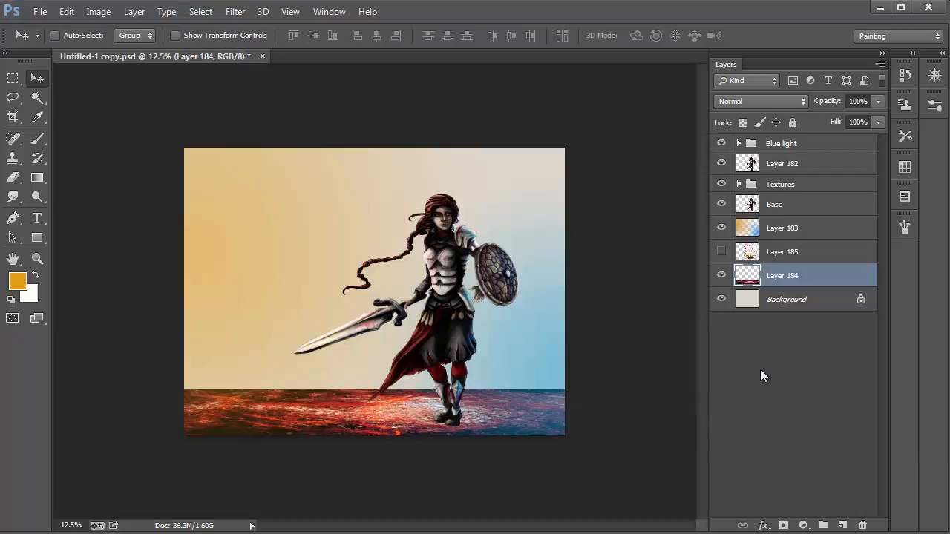
# - Lower the ground band Layer 184's opacity to 54%
pyautogui.hotkey('ctrl', '+')
pyautogui.click(878, 101)
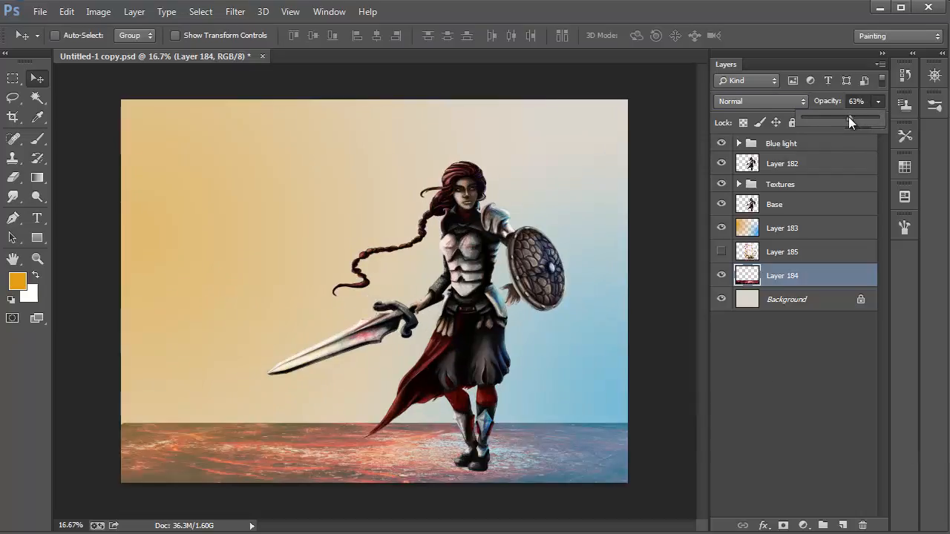
pyautogui.moveTo(848, 116); pyautogui.dragTo(843, 117)
# - Softly erase the ground band's hard horizon edge with a 16% opacity eraser
pyautogui.press('e')
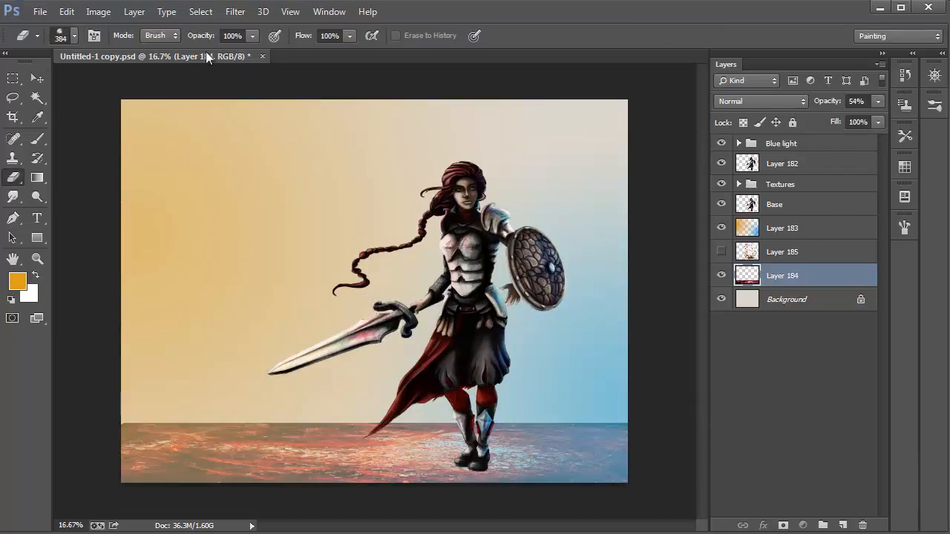
pyautogui.click(252, 36)
pyautogui.moveTo(201, 54); pyautogui.dragTo(187, 54)
pyautogui.moveTo(136, 393)
pyautogui.mouseDown()
pyautogui.moveTo(291, 417)
pyautogui.moveTo(34, 413)
pyautogui.moveTo(541, 407)
pyautogui.moveTo(526, 420)
pyautogui.moveTo(253, 435)
pyautogui.moveTo(183, 424)
pyautogui.moveTo(253, 438)
pyautogui.mouseUp()
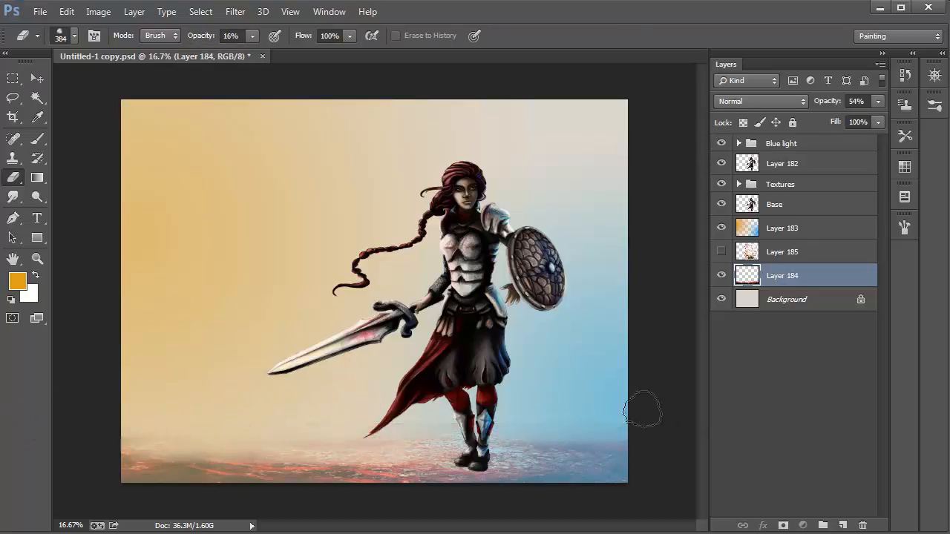
pyautogui.click(37, 78)
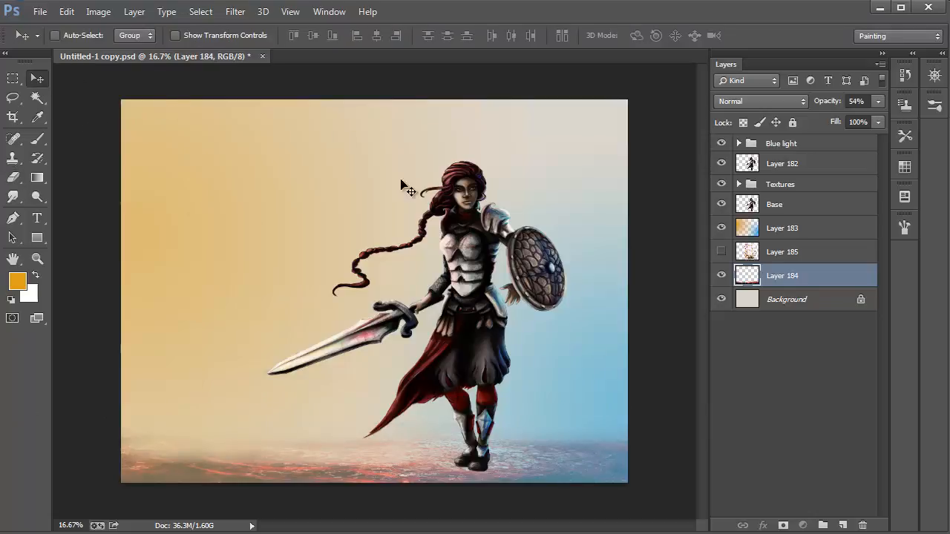
pyautogui.hotkey('ctrl', 't')
# - Warp the ground band so its bottom bows down and both top ends rise, then commit
pyautogui.click(67, 12)
pyautogui.moveTo(184, 293)
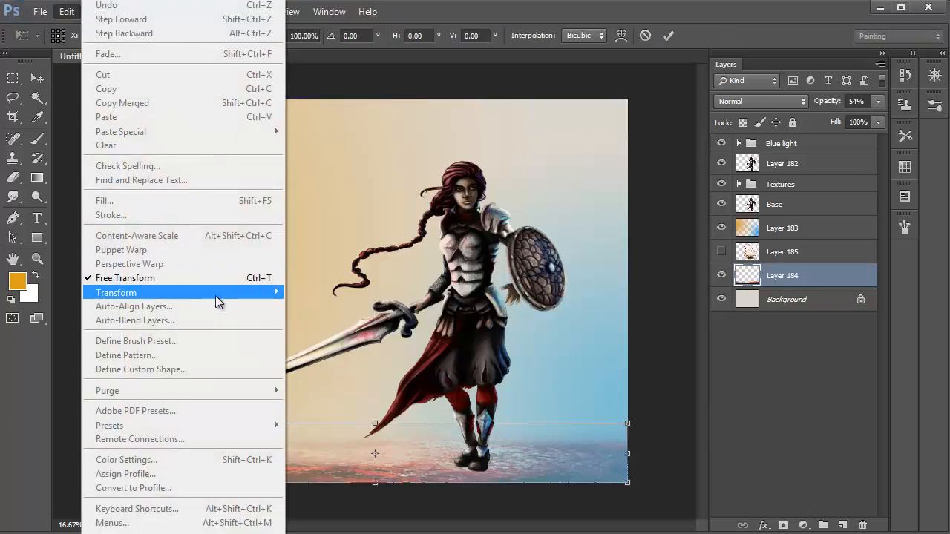
pyautogui.click(331, 385)
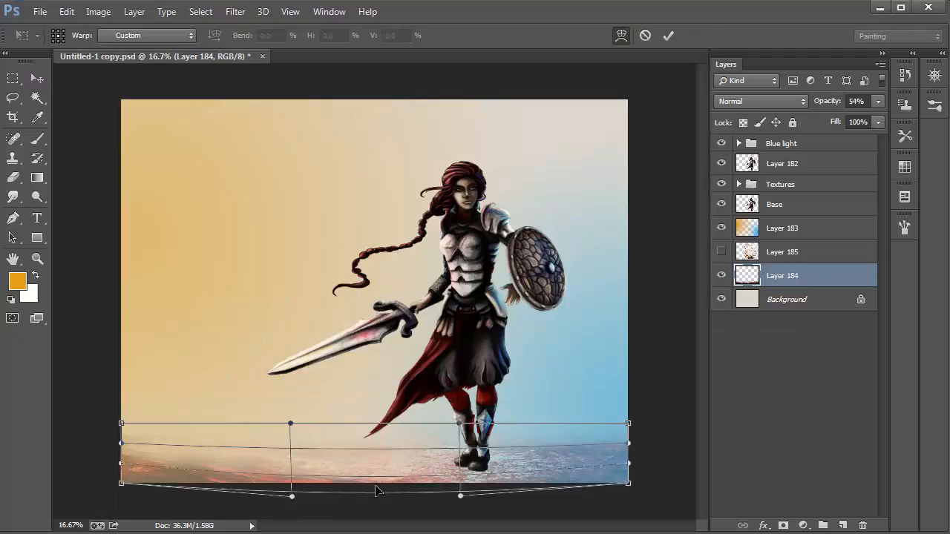
pyautogui.moveTo(375, 479); pyautogui.dragTo(375, 490)
pyautogui.moveTo(628, 423); pyautogui.dragTo(631, 345)
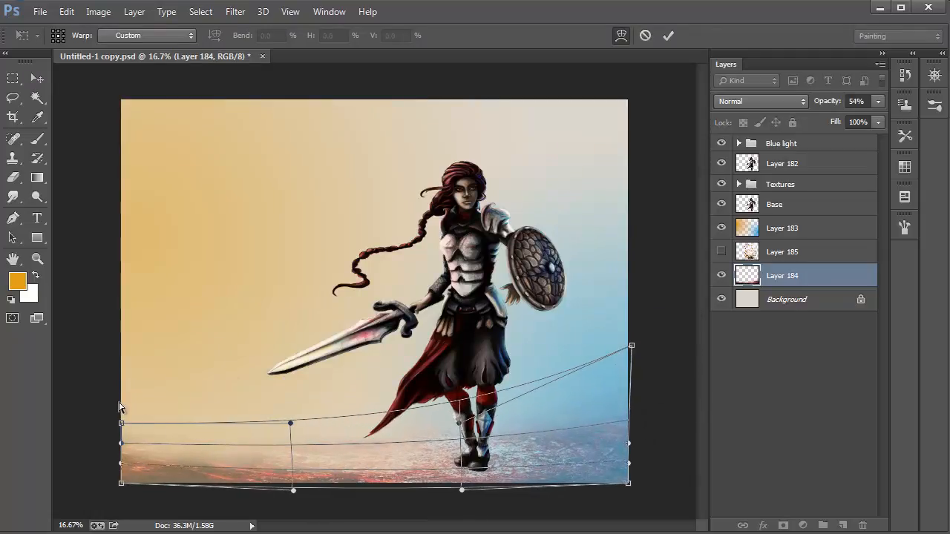
pyautogui.moveTo(121, 423); pyautogui.dragTo(120, 345)
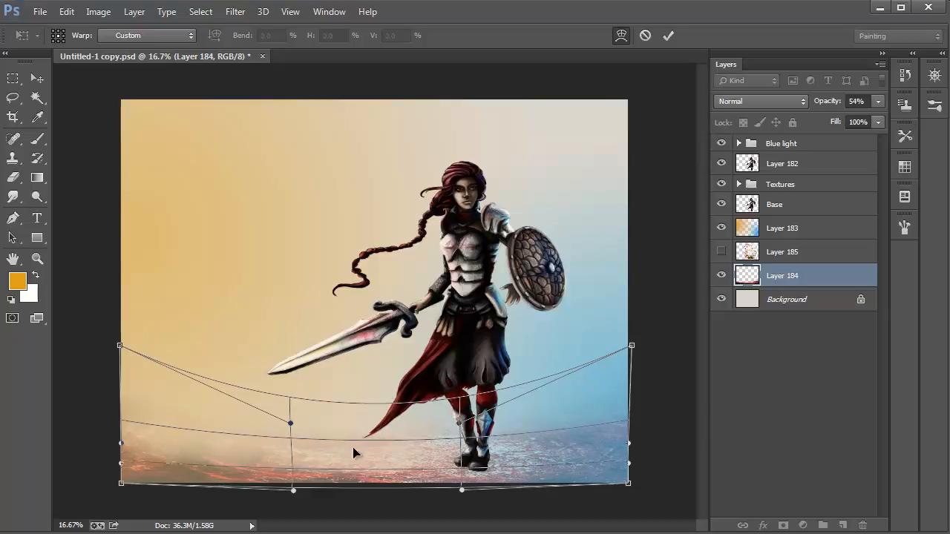
pyautogui.press('Return')
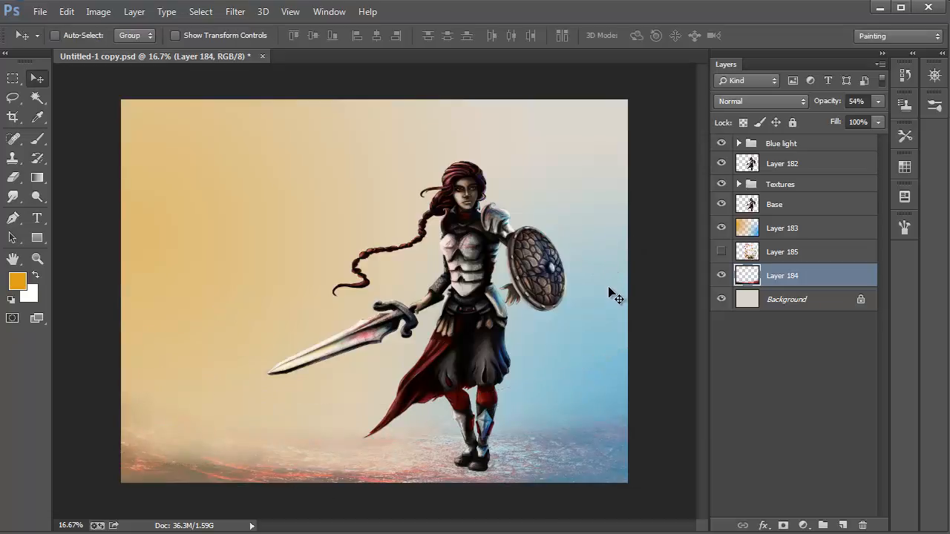
# - Save, set Layer 184 to 47% opacity, and show and select Layer 185
pyautogui.hotkey('ctrl', 's')
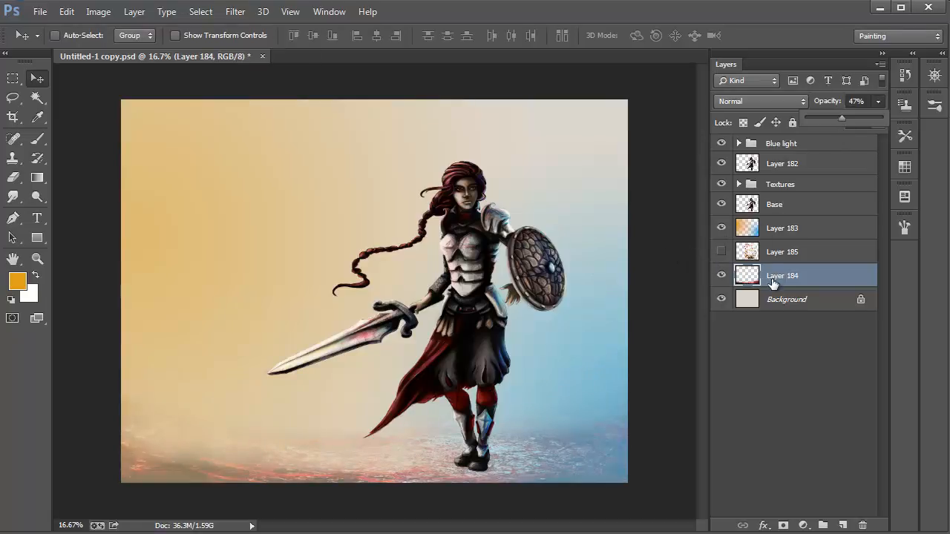
pyautogui.press('4')
pyautogui.press('7')
pyautogui.click(721, 254)
pyautogui.click(751, 254)
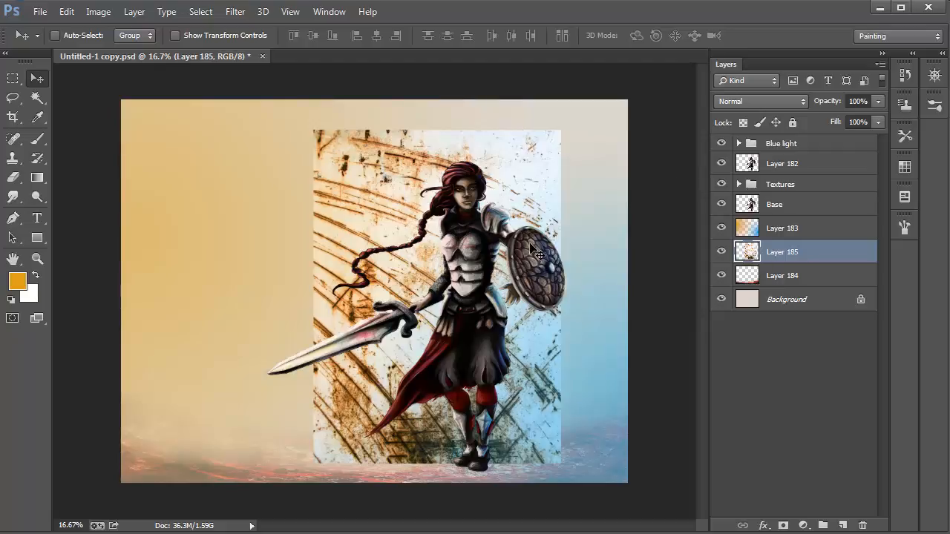
# - Rotate Layer 185's rust texture slightly and enlarge it to cover the whole canvas
pyautogui.hotkey('ctrl', 't')
pyautogui.moveTo(603, 210)
pyautogui.mouseDown()
pyautogui.moveTo(478, 172)
pyautogui.moveTo(287, 231)
pyautogui.moveTo(117, 141)
pyautogui.mouseUp()
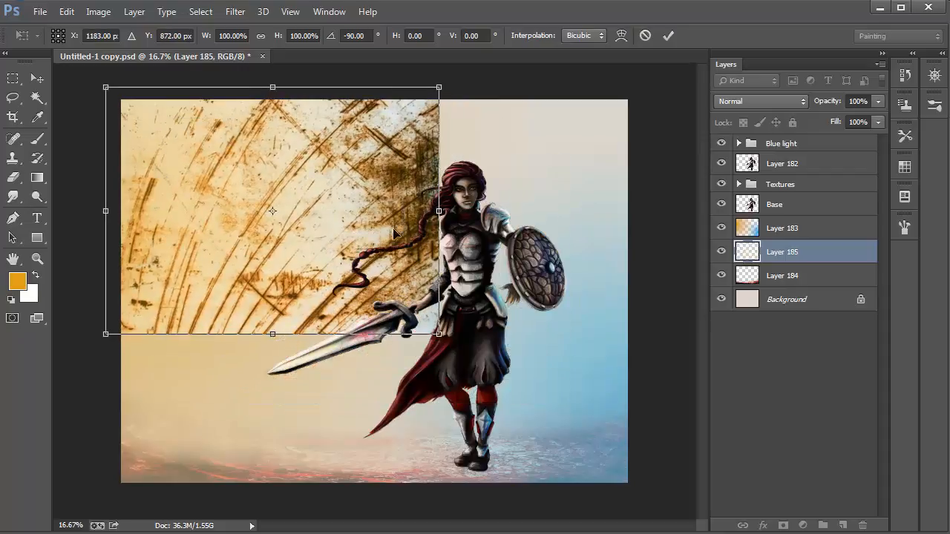
pyautogui.moveTo(434, 330)
pyautogui.mouseDown()
pyautogui.moveTo(617, 415)
pyautogui.moveTo(630, 432)
pyautogui.mouseUp()
pyautogui.press('Return')
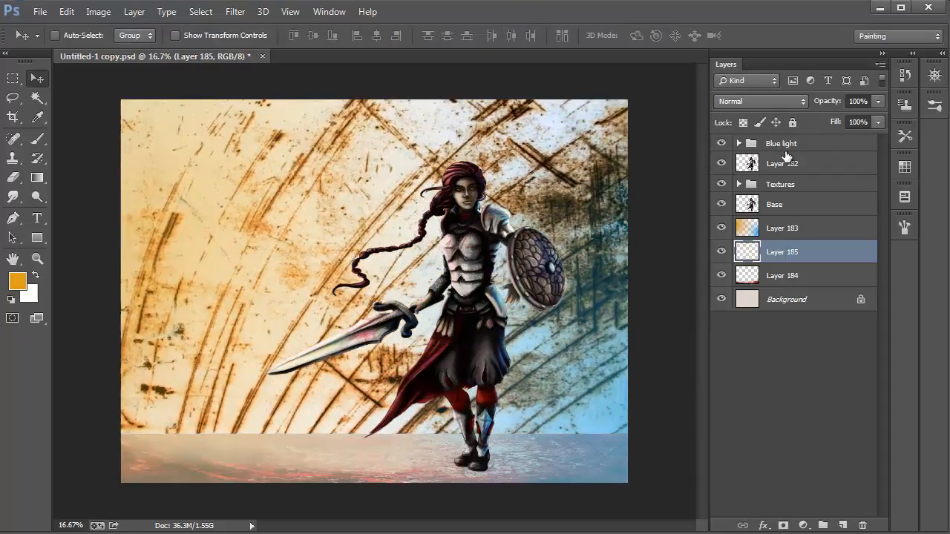
# - Blend the rust texture as Overlay and settle its opacity at 86%
pyautogui.click(792, 105)
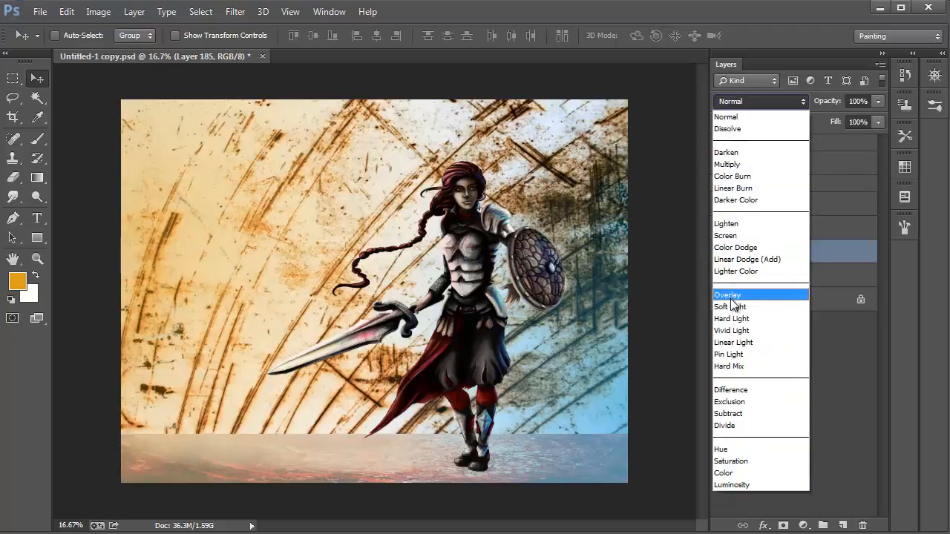
pyautogui.click(739, 293)
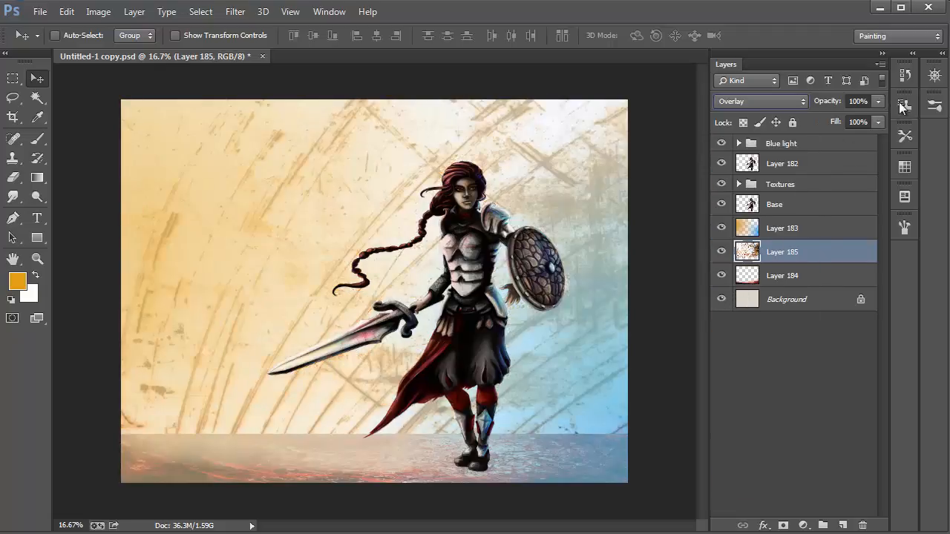
pyautogui.click(877, 102)
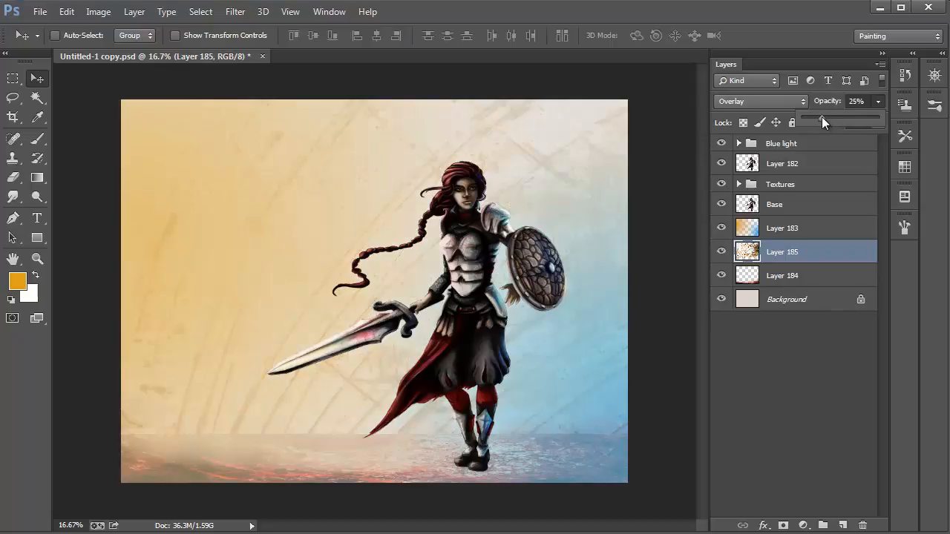
pyautogui.click(791, 266)
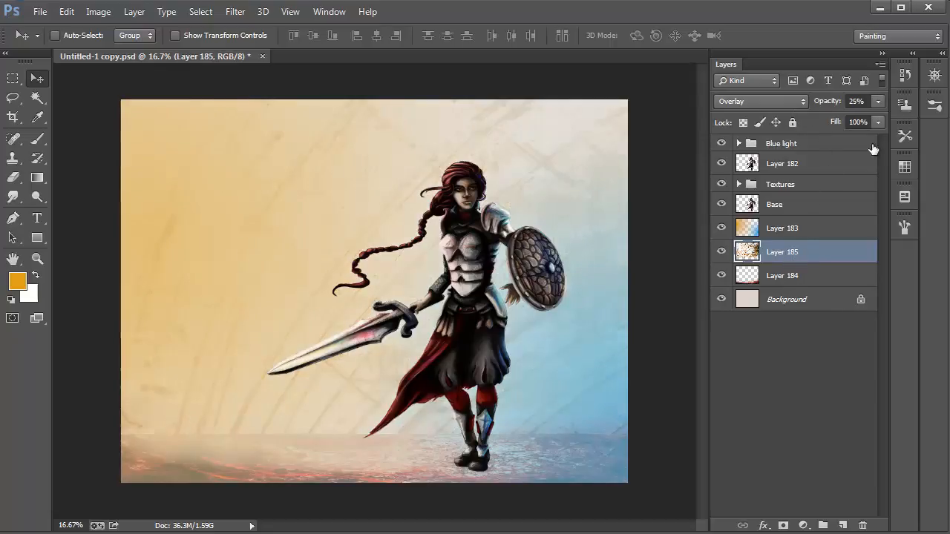
pyautogui.click(878, 101)
pyautogui.moveTo(822, 118); pyautogui.dragTo(872, 118)
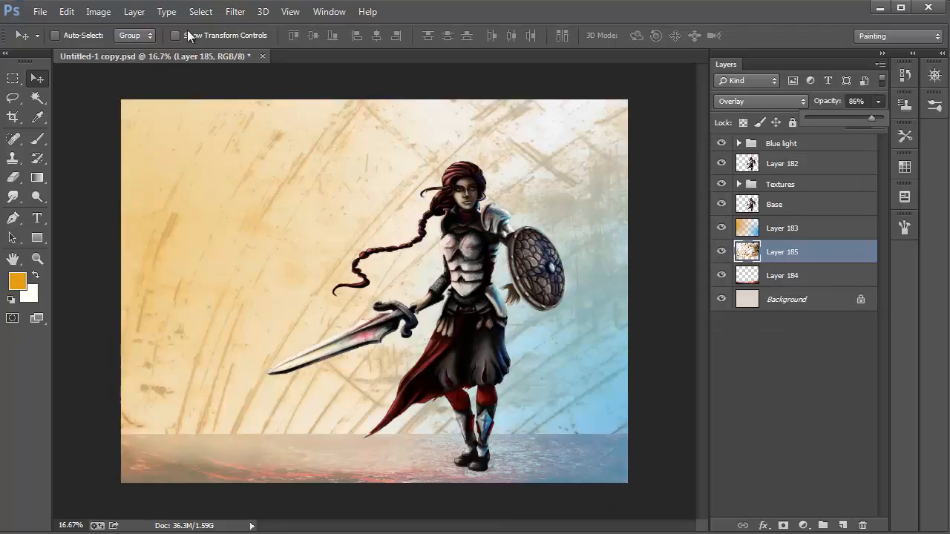
pyautogui.click(202, 14)
pyautogui.click(234, 12)
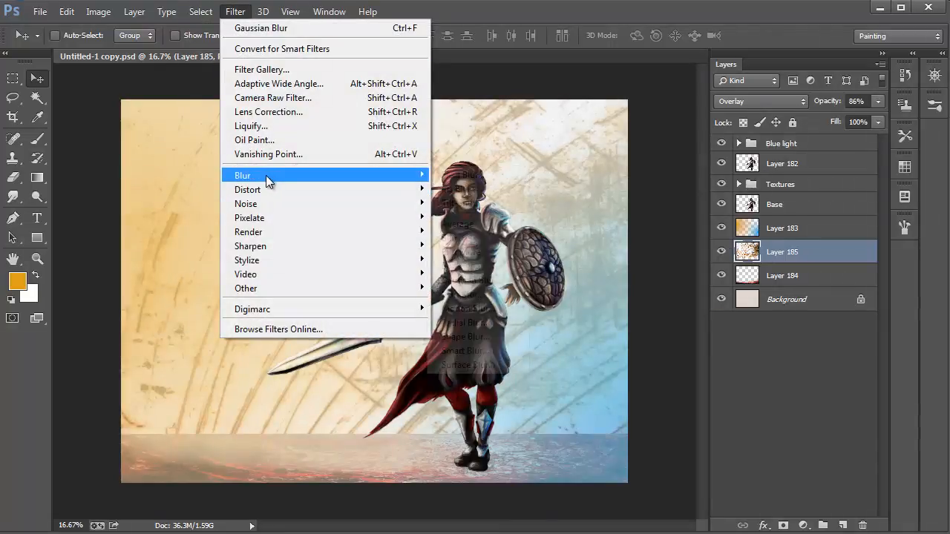
pyautogui.moveTo(242, 175)
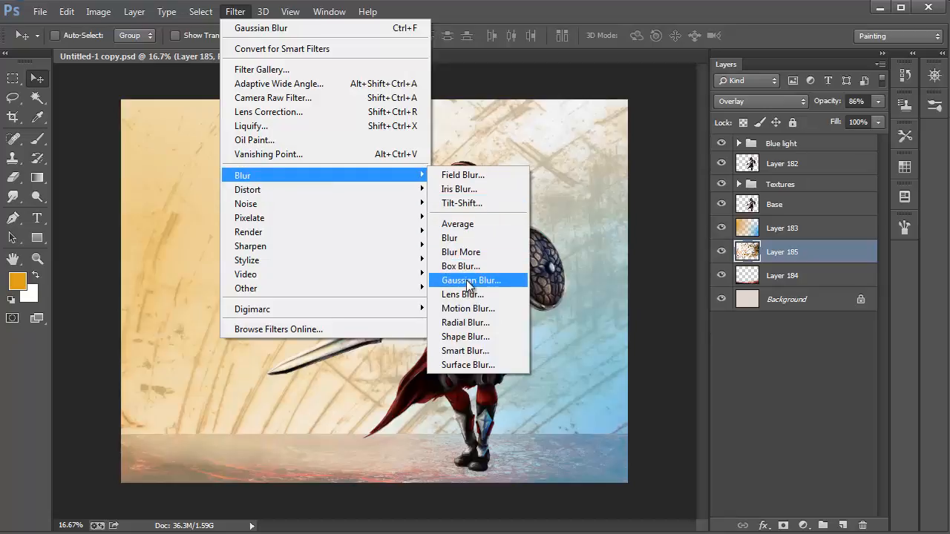
# - Apply a Gaussian Blur of about radius 20 to the rust texture
pyautogui.click(469, 285)
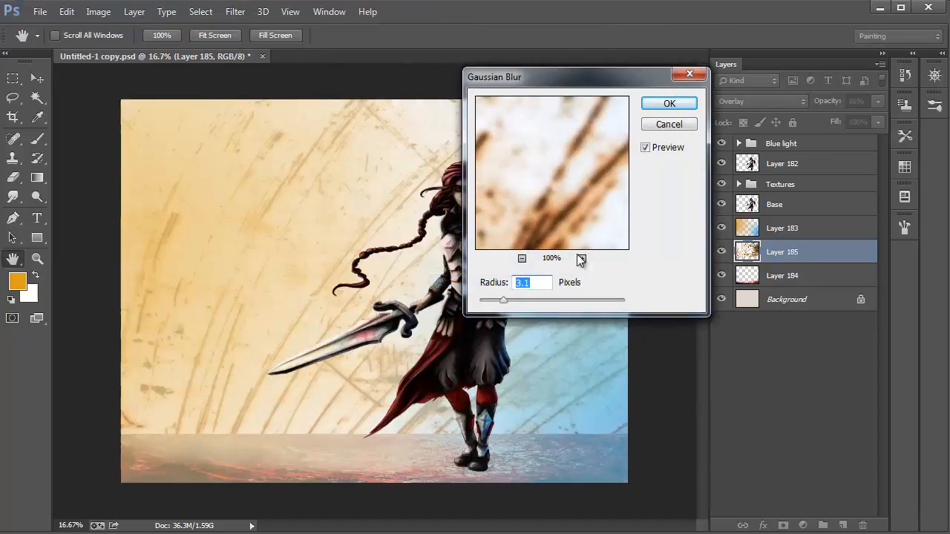
pyautogui.moveTo(503, 300); pyautogui.dragTo(533, 301)
pyautogui.press('Return')
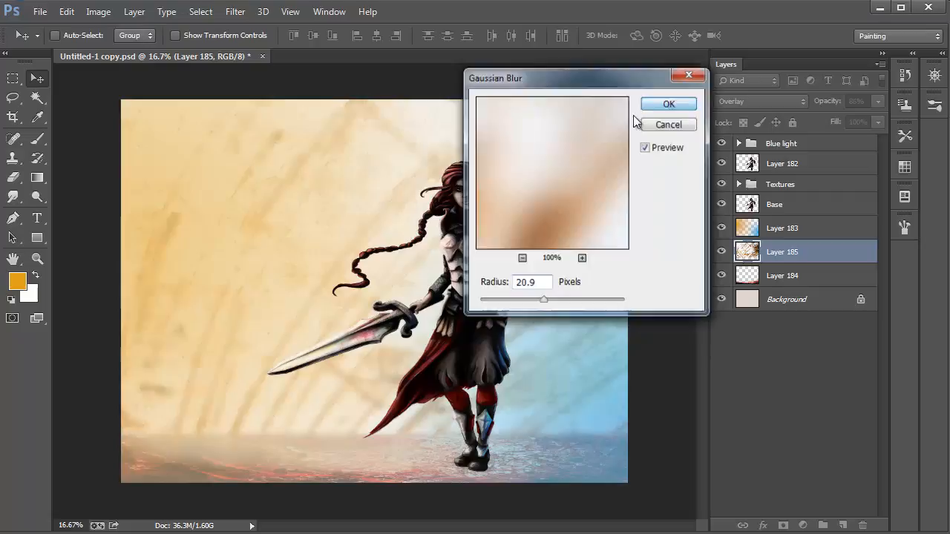
# - Erase parts of the texture around the figure and lower Layer 185 to 66% opacity
pyautogui.press('e')
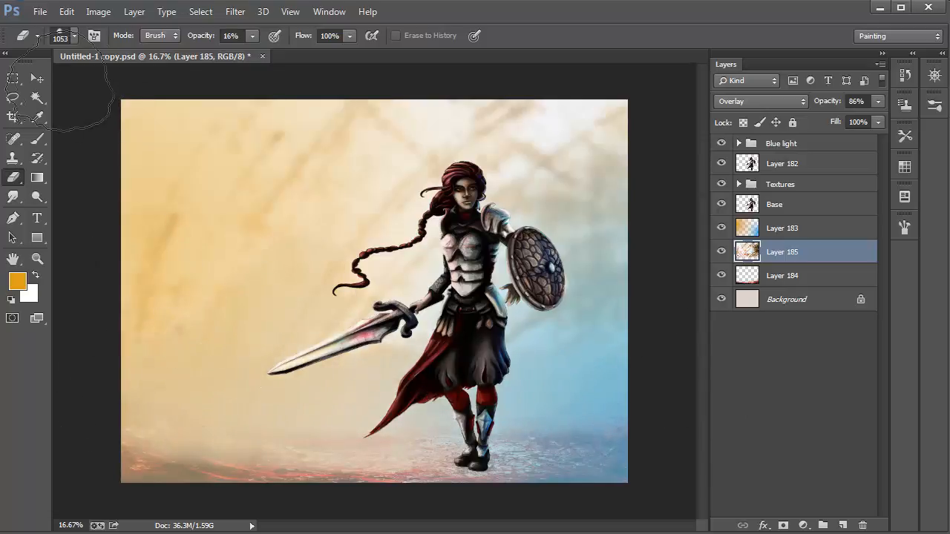
pyautogui.click(38, 77)
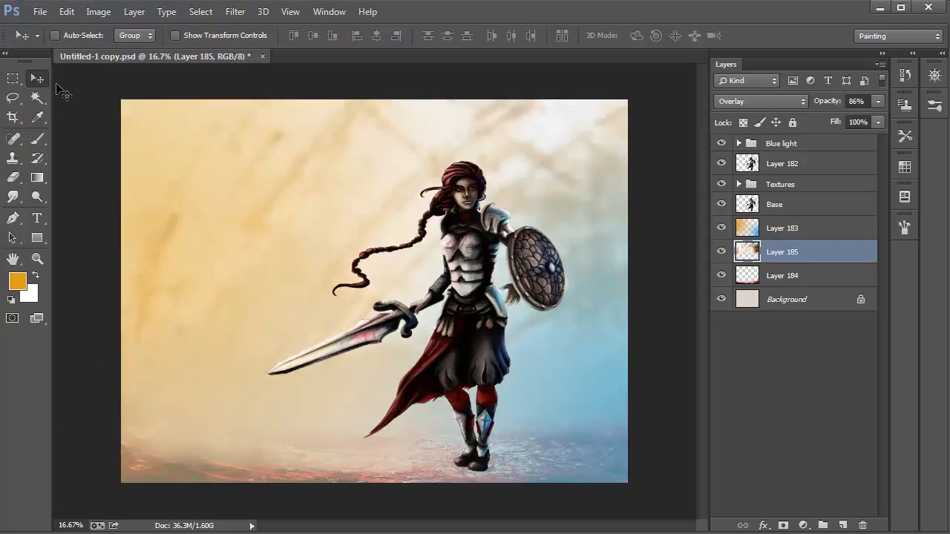
pyautogui.click(878, 101)
pyautogui.moveTo(872, 118); pyautogui.dragTo(857, 121)
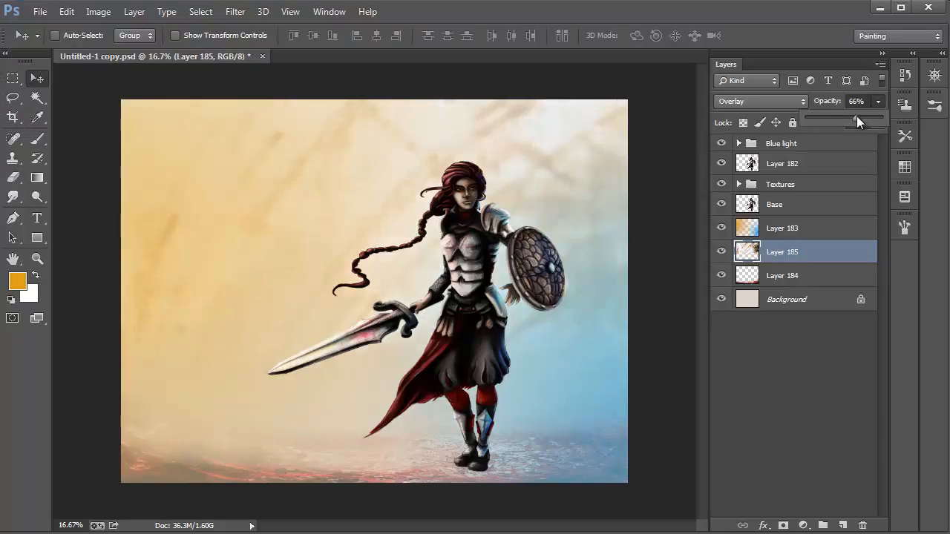
# - Add a new layer above the Blue light group and choose the Copper gradient preset
pyautogui.click(853, 143)
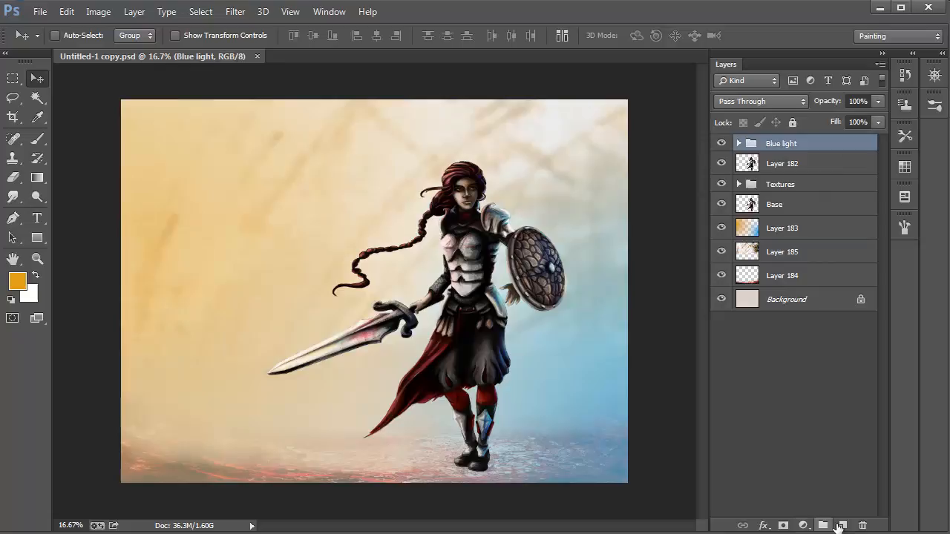
pyautogui.click(842, 525)
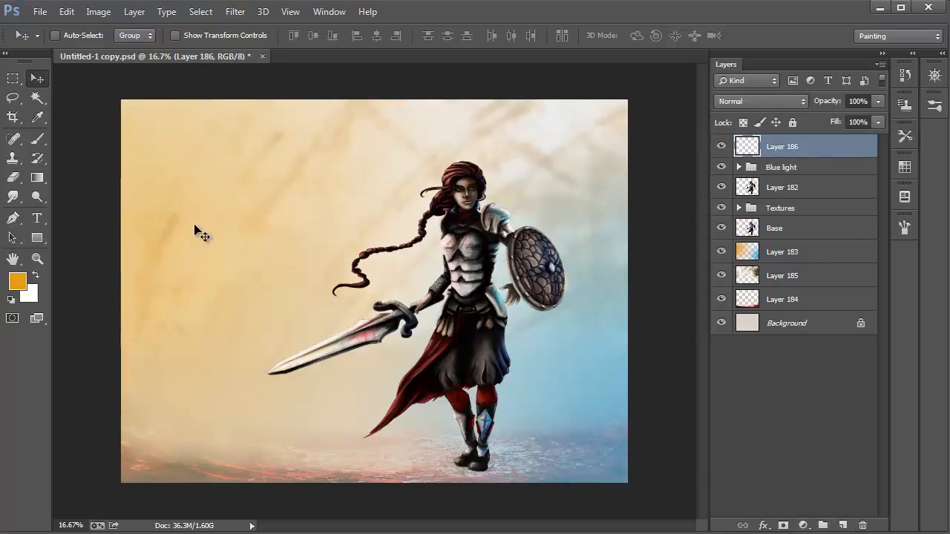
pyautogui.press('g')
pyautogui.click(89, 33)
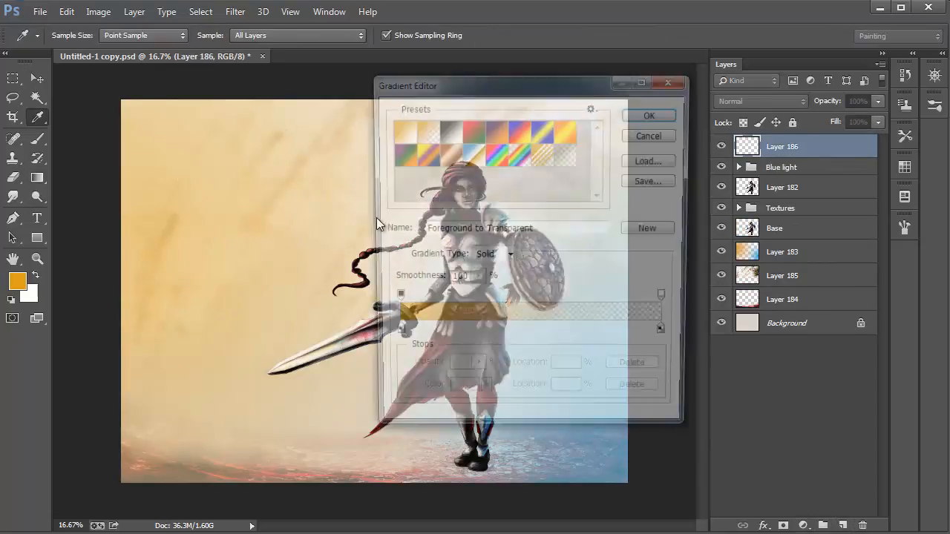
pyautogui.click(447, 161)
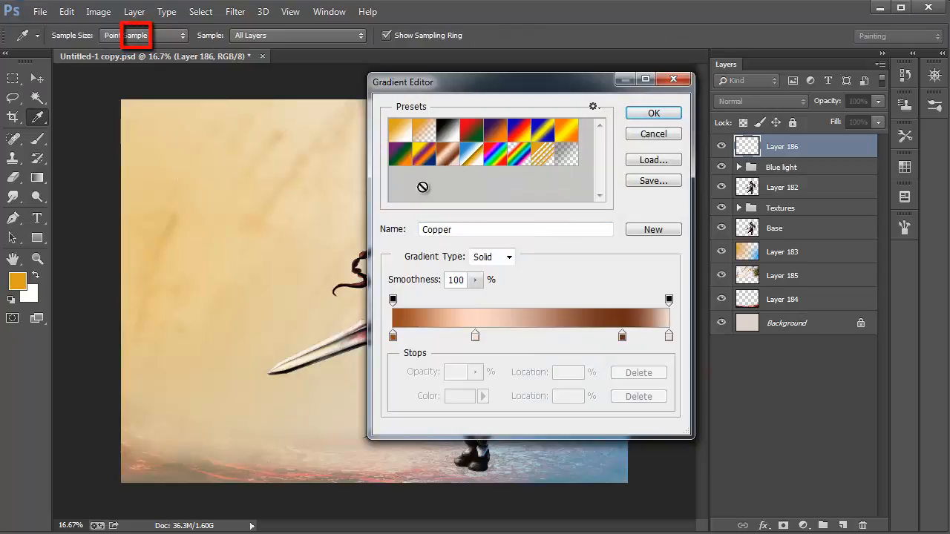
pyautogui.press('Return')
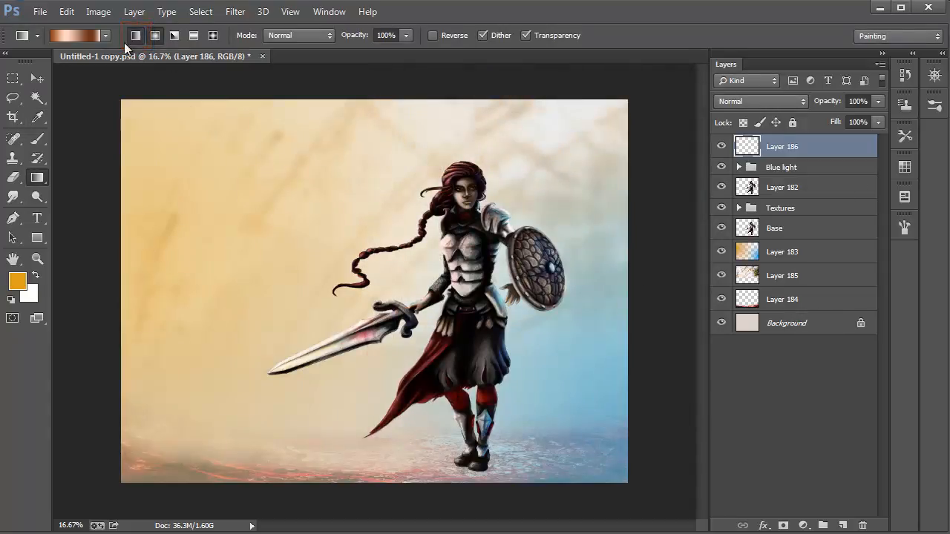
# - Fill Layer 186 with a diagonal copper gradient across the canvas
pyautogui.moveTo(244, 255); pyautogui.dragTo(572, 375)
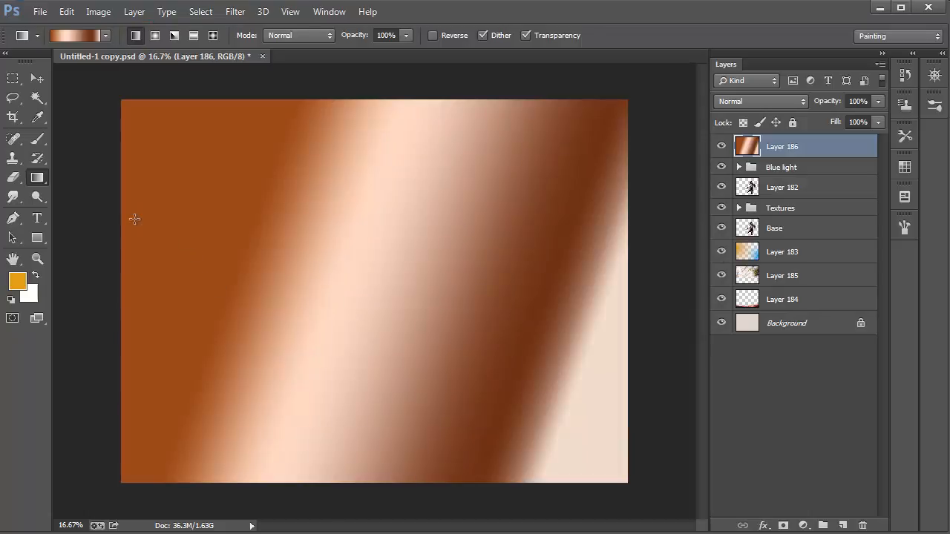
pyautogui.moveTo(429, 341); pyautogui.dragTo(599, 389)
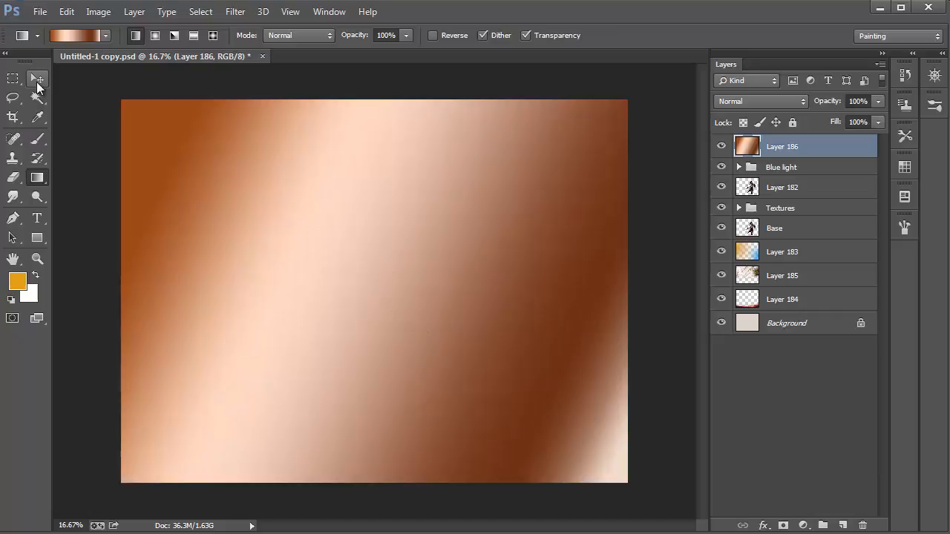
# - Try Overlay on the copper gradient, return to Normal and desaturate it to greyscale
pyautogui.click(37, 78)
pyautogui.click(765, 102)
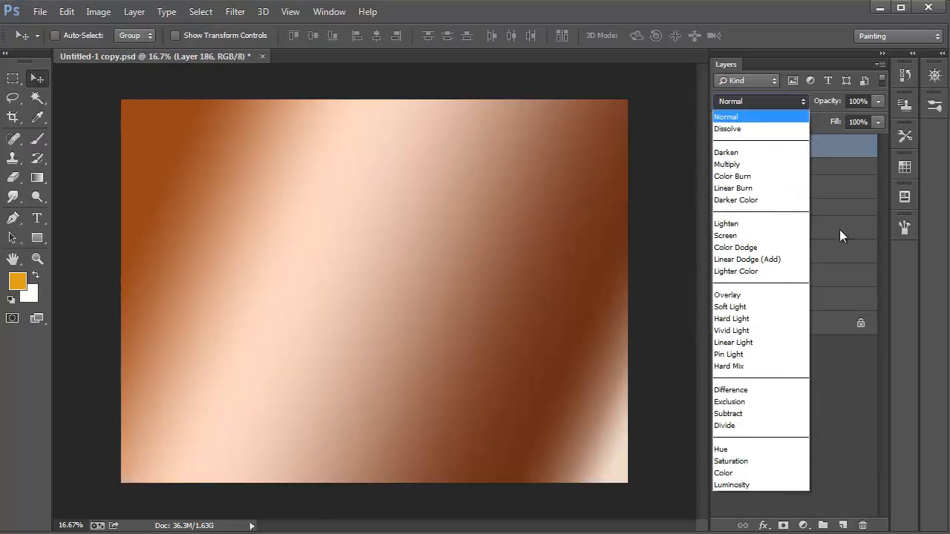
pyautogui.click(791, 290)
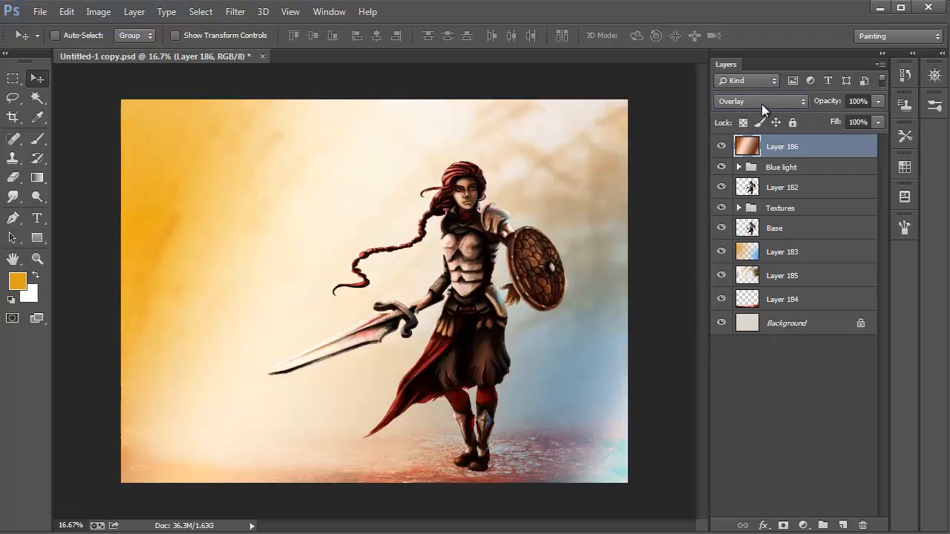
pyautogui.click(762, 104)
pyautogui.click(747, 118)
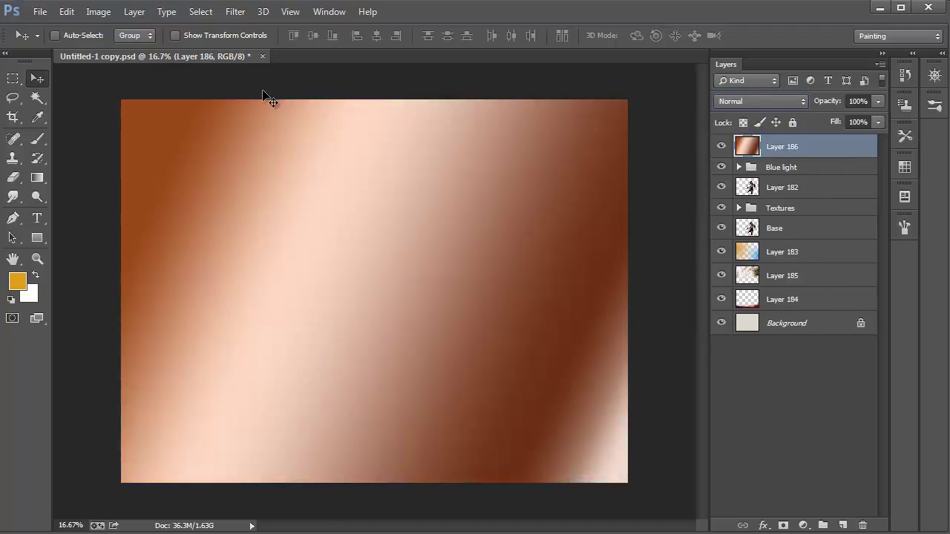
pyautogui.click(104, 12)
pyautogui.click(341, 343)
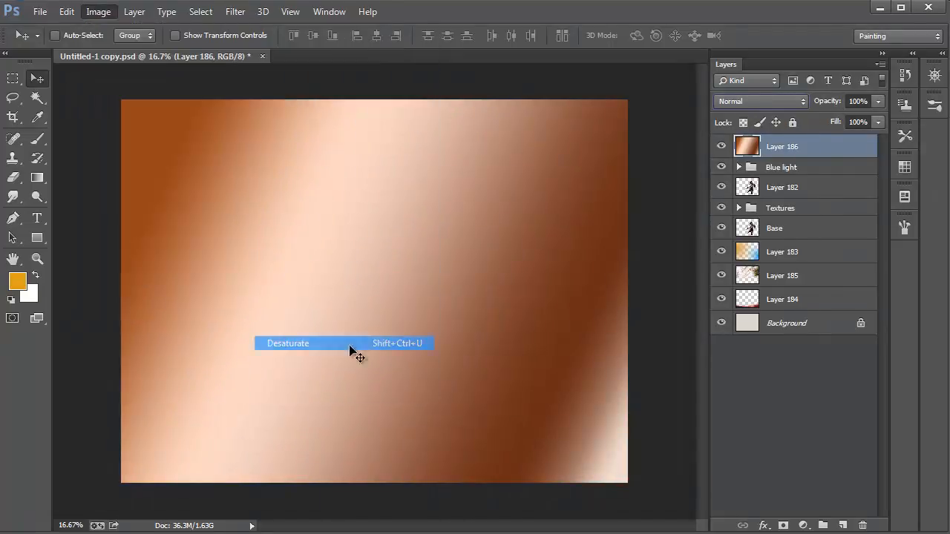
# - Blend the grey gradient as Overlay at 40% opacity and begin erasing parts of it
pyautogui.click(742, 101)
pyautogui.click(731, 294)
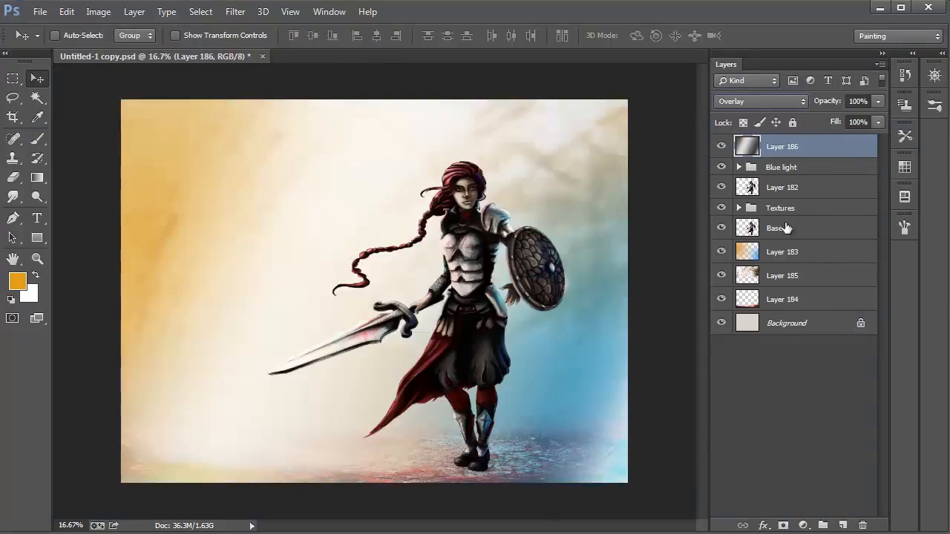
pyautogui.click(877, 102)
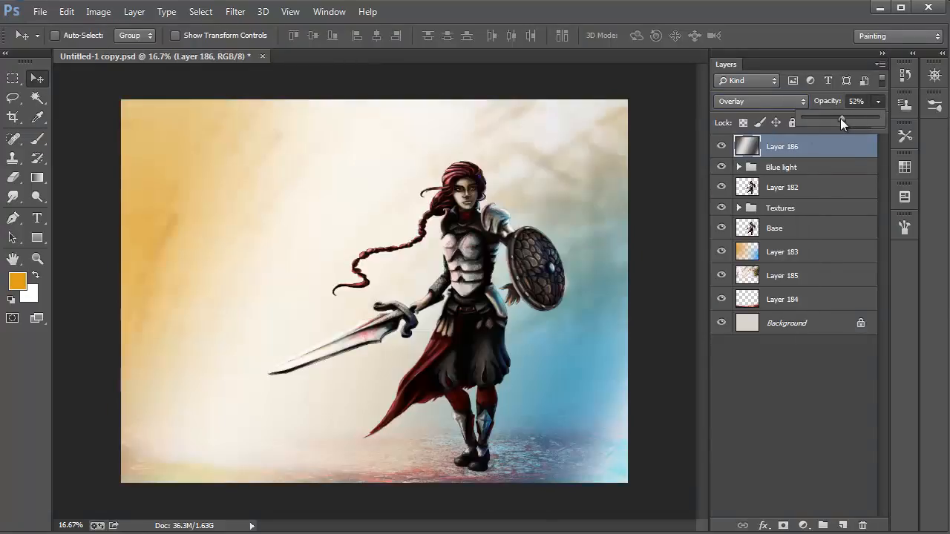
pyautogui.moveTo(841, 119); pyautogui.dragTo(834, 117)
pyautogui.press('e')
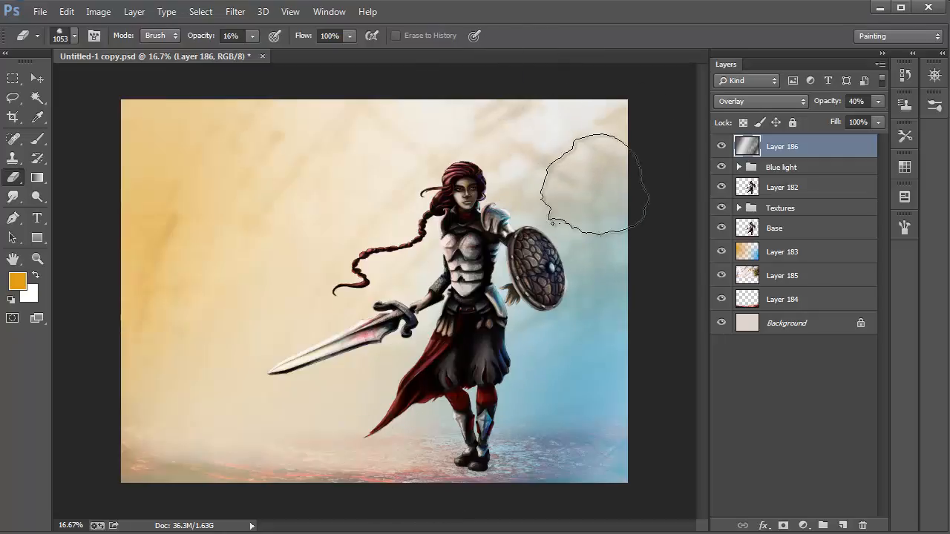
# - Choose a dark brown foreground colour and enlarge the soft brush from the presets
pyautogui.press('b')
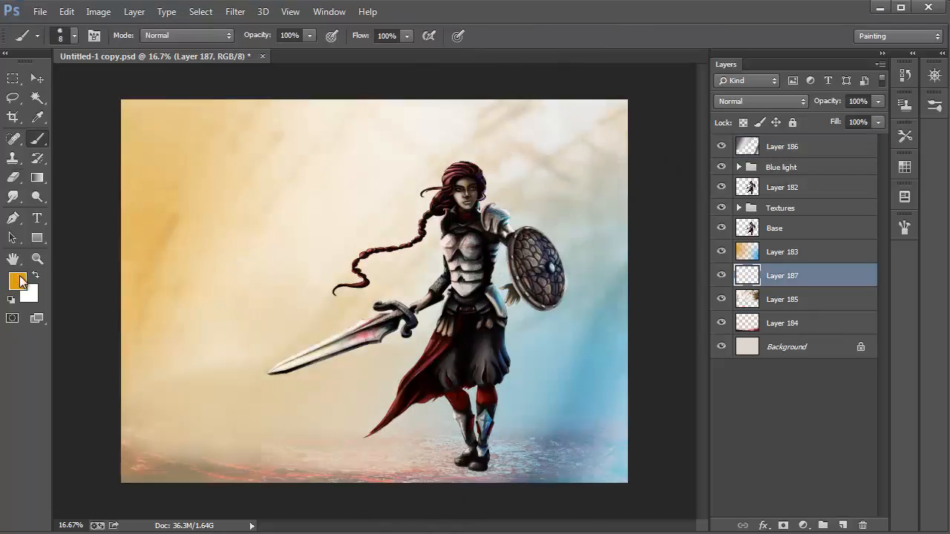
pyautogui.click(20, 281)
pyautogui.click(618, 391)
pyautogui.press('Return')
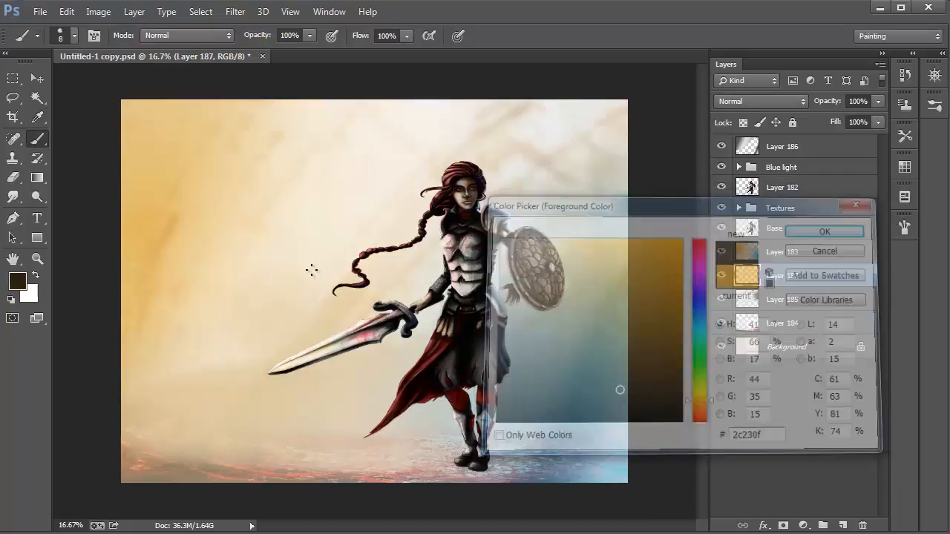
pyautogui.rightClick(318, 264)
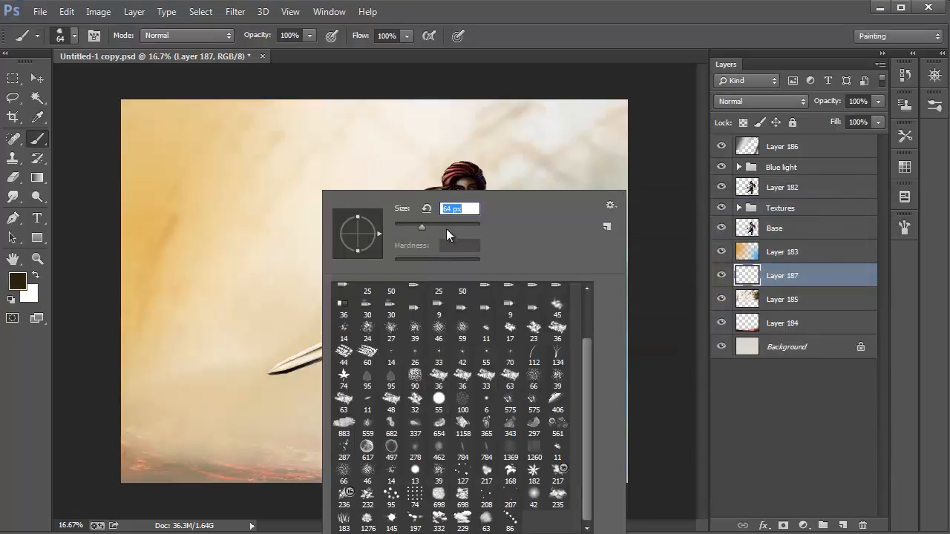
pyautogui.click(447, 225)
pyautogui.click(470, 226)
pyautogui.click(807, 273)
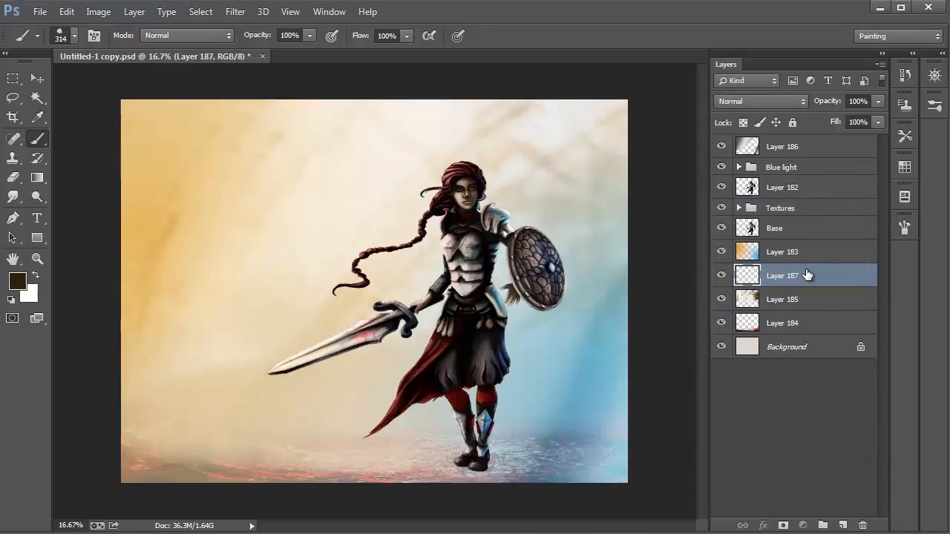
# - Paint a shadow under the warrior's feet on a new layer, set to Multiply at about 42% opacity
pyautogui.hotkey('ctrl', 'shift', 'alt', 'n')
pyautogui.moveTo(484, 459)
pyautogui.mouseDown()
pyautogui.moveTo(443, 460)
pyautogui.moveTo(525, 462)
pyautogui.moveTo(386, 466)
pyautogui.moveTo(482, 462)
pyautogui.moveTo(478, 449)
pyautogui.mouseUp()
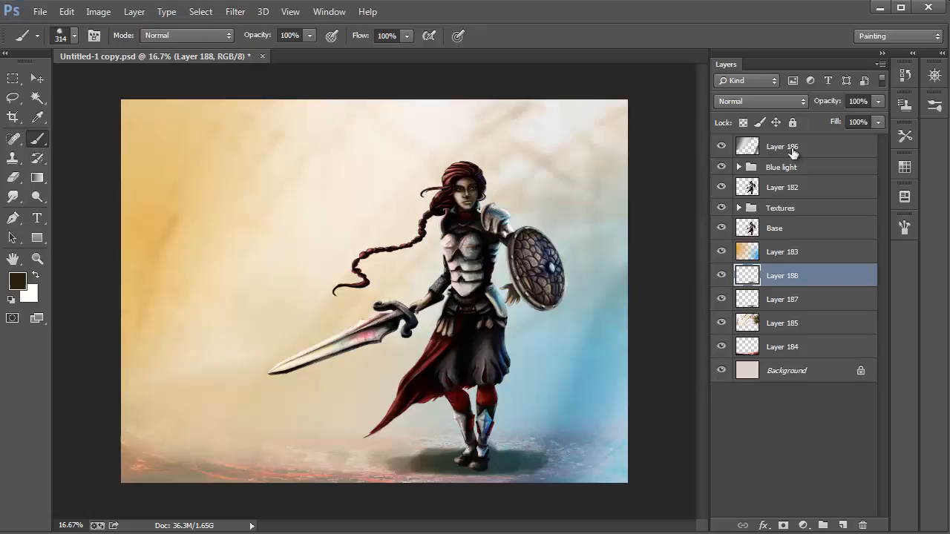
pyautogui.click(763, 102)
pyautogui.click(748, 165)
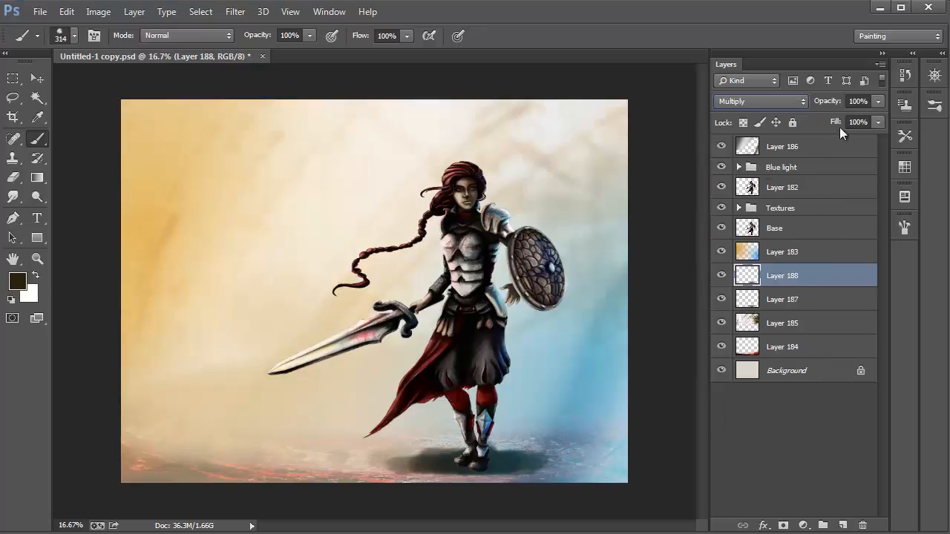
pyautogui.click(877, 103)
pyautogui.moveTo(843, 119); pyautogui.dragTo(833, 117)
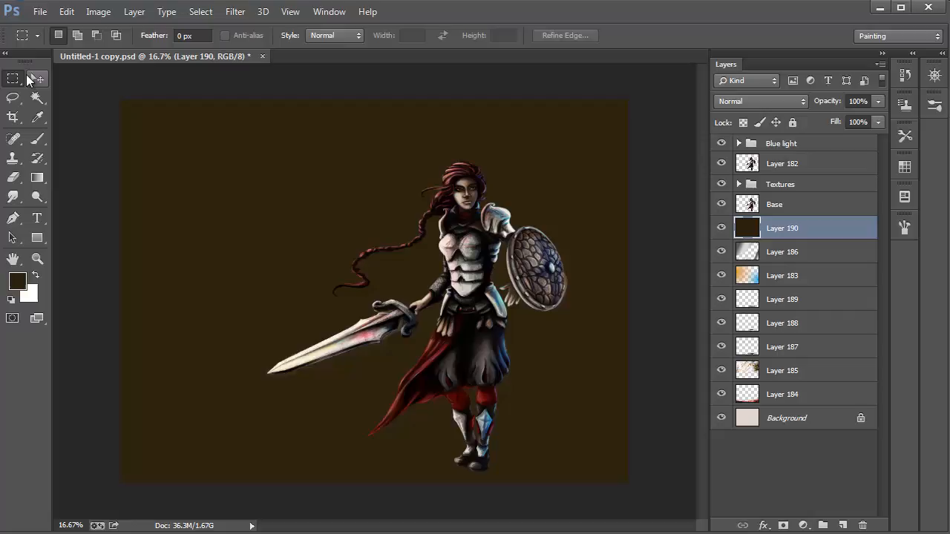
# - Apply Add Noise at about 75%, Uniform and Monochromatic, to the dark brown fill layer
pyautogui.click(28, 79)
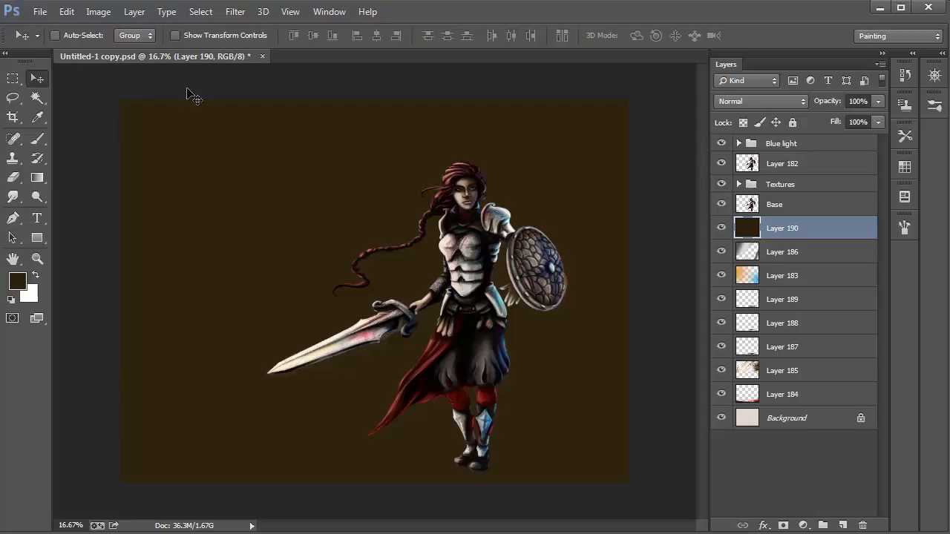
pyautogui.click(200, 12)
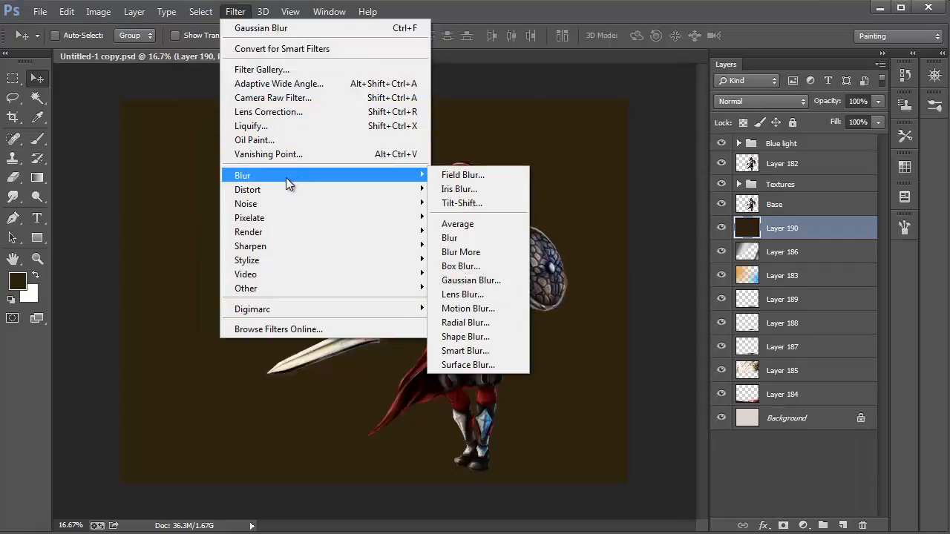
pyautogui.moveTo(246, 203)
pyautogui.click(453, 203)
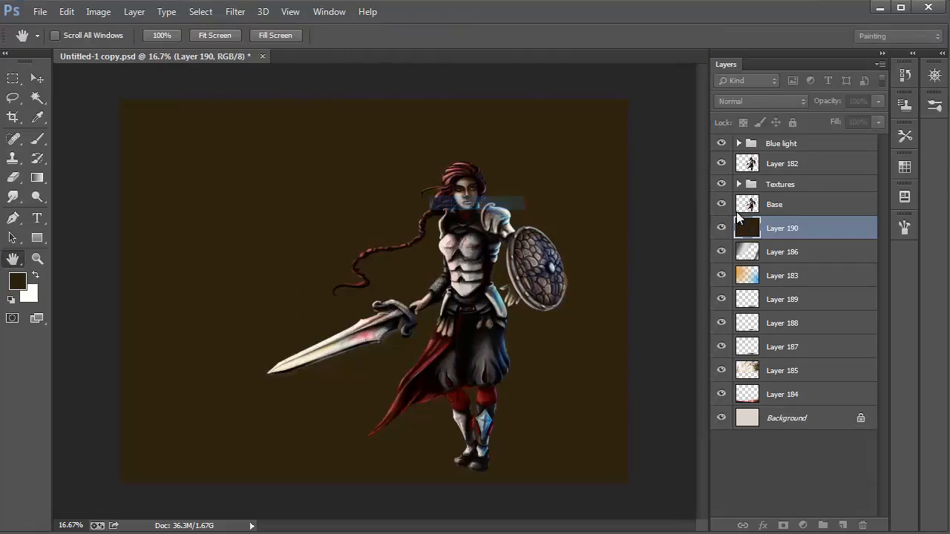
pyautogui.click(572, 325)
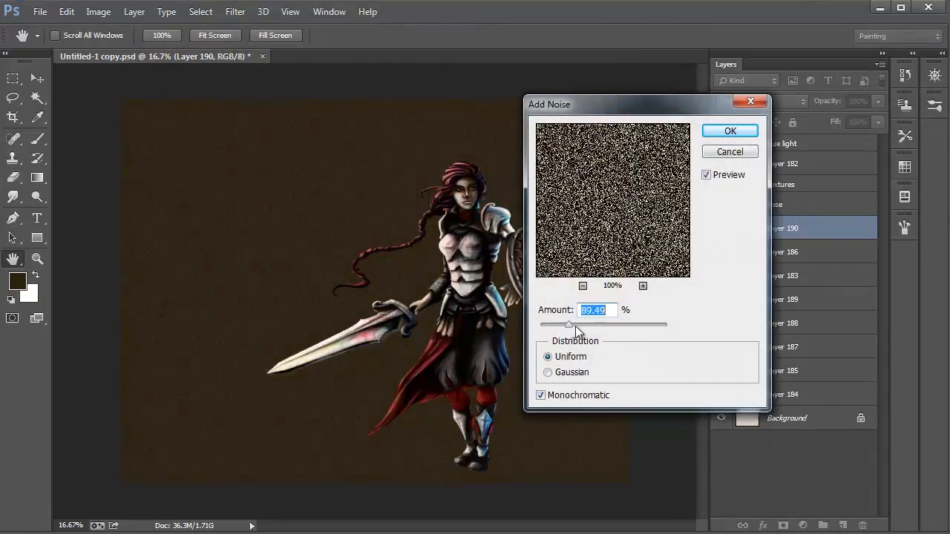
pyautogui.moveTo(571, 326); pyautogui.dragTo(566, 327)
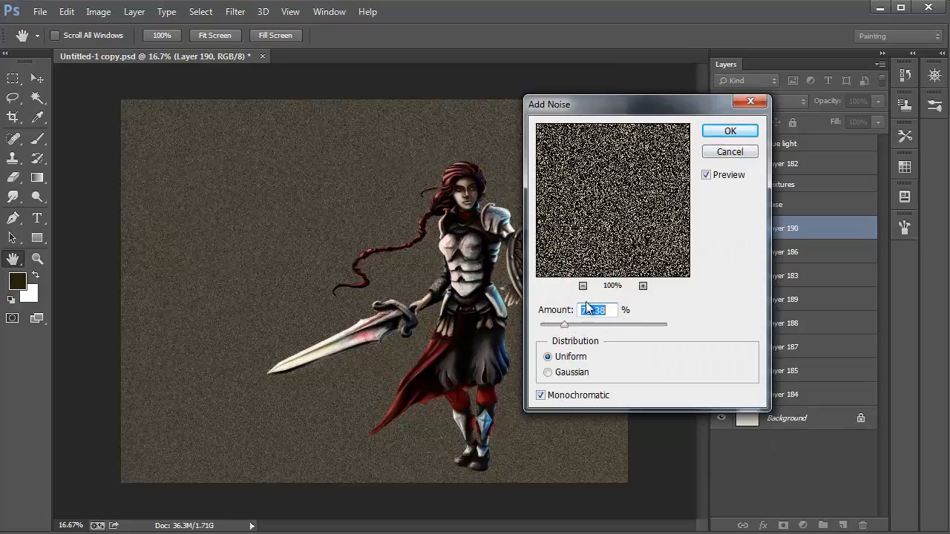
pyautogui.click(732, 132)
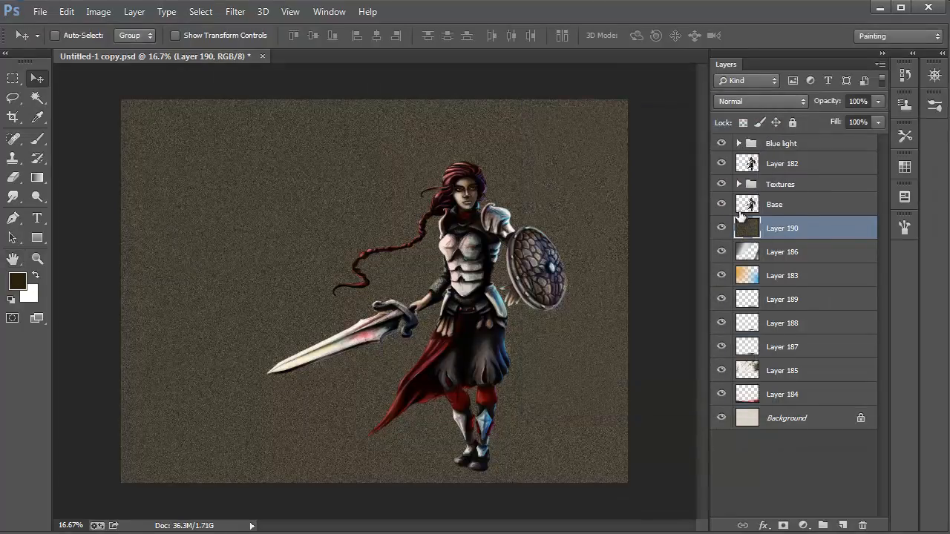
pyautogui.click(769, 101)
# - Set Layer 190 to Overlay at 47% opacity and save the document
pyautogui.click(753, 296)
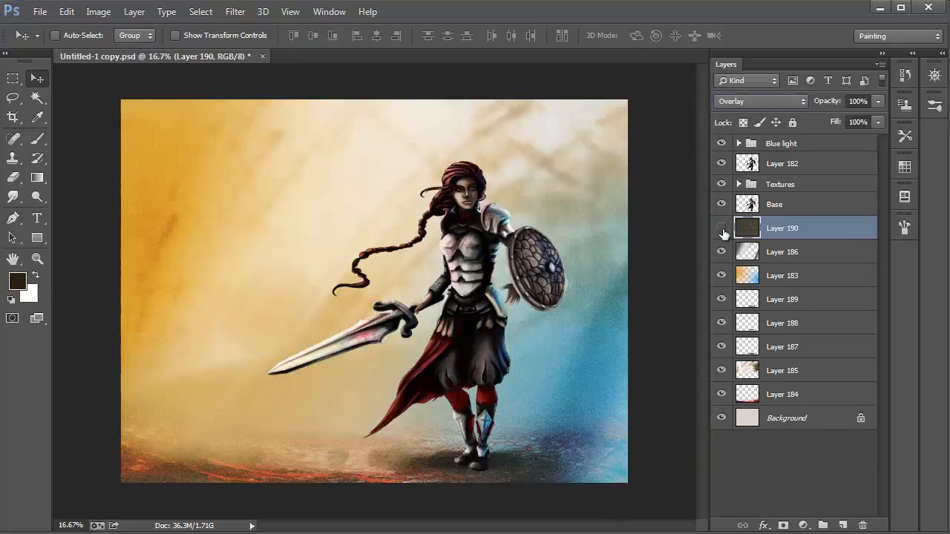
pyautogui.press('4')
pyautogui.press('7')
pyautogui.hotkey('ctrl', 's')
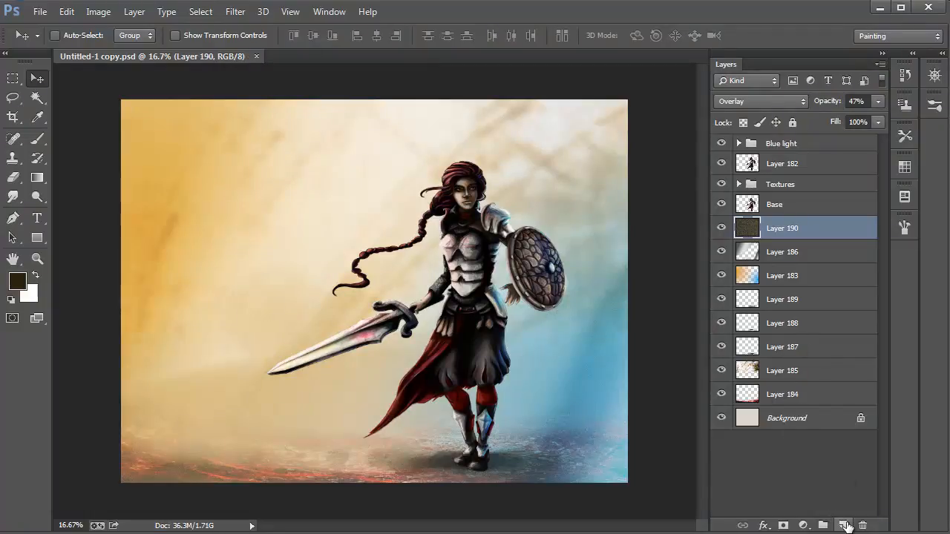
# - On a new layer, set white Foreground to Transparent gradient; undo a first linear gradient attempt
pyautogui.click(843, 525)
pyautogui.press('g')
pyautogui.click(35, 275)
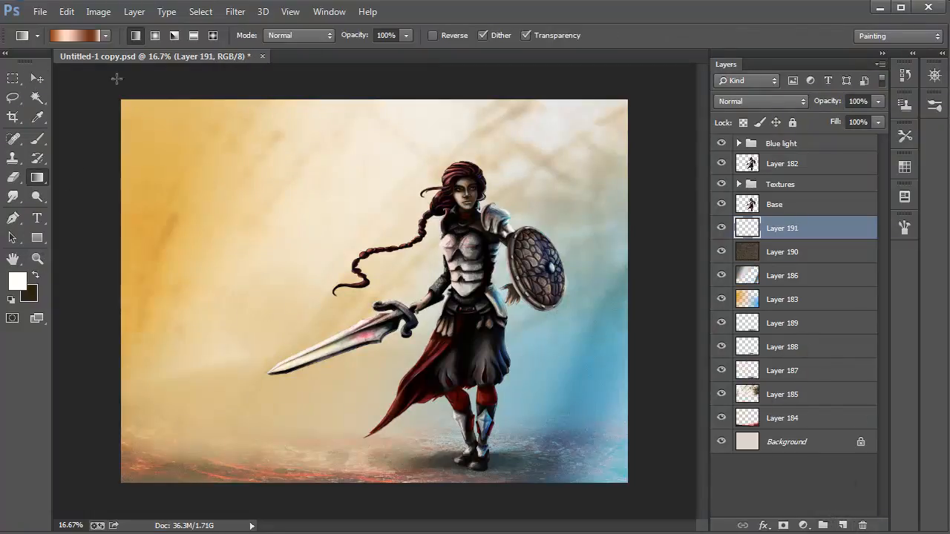
pyautogui.press('i')
pyautogui.click(418, 132)
pyautogui.click(659, 110)
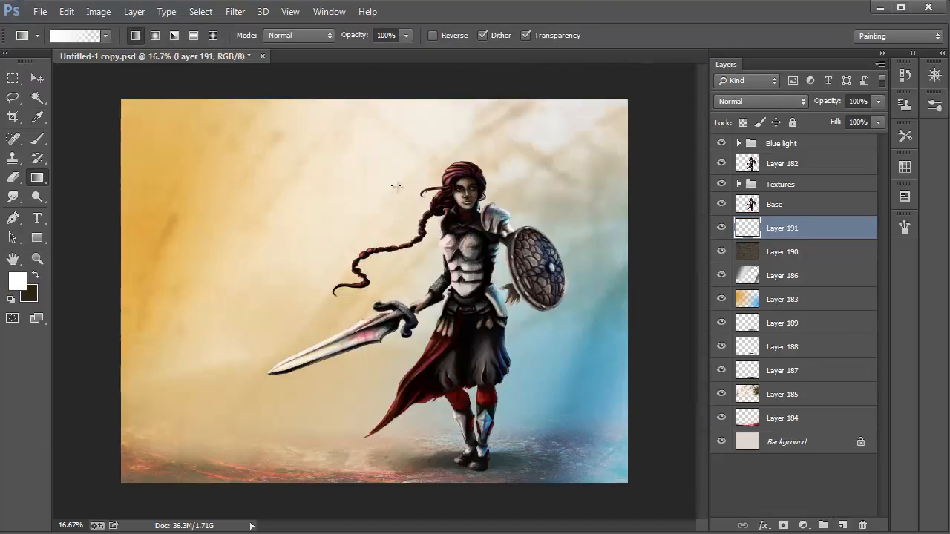
pyautogui.moveTo(427, 143); pyautogui.dragTo(131, 224)
pyautogui.hotkey('ctrl', 'z')
# - Draw a white radial glow behind the warrior, lower its opacity, group layers as Background and save
pyautogui.click(154, 35)
pyautogui.moveTo(414, 157); pyautogui.dragTo(170, 246)
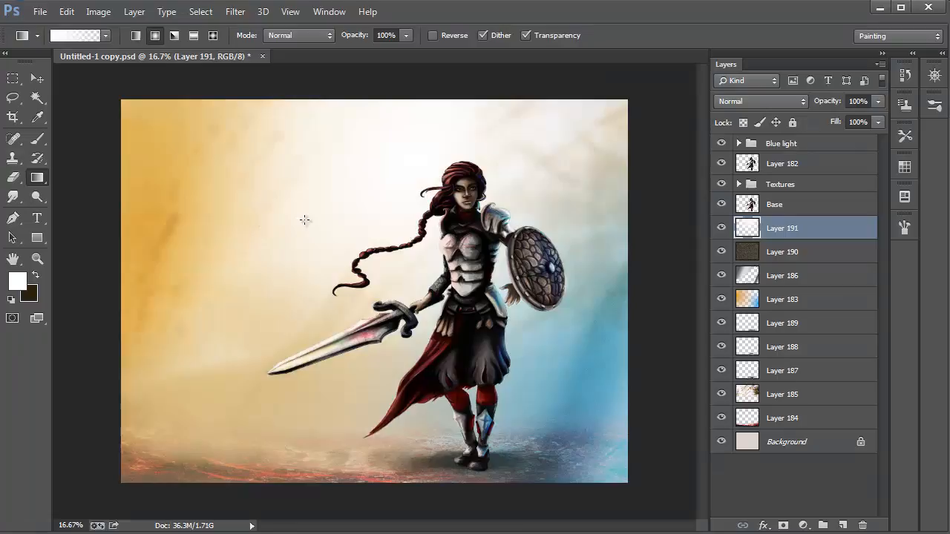
pyautogui.press('v')
pyautogui.click(877, 101)
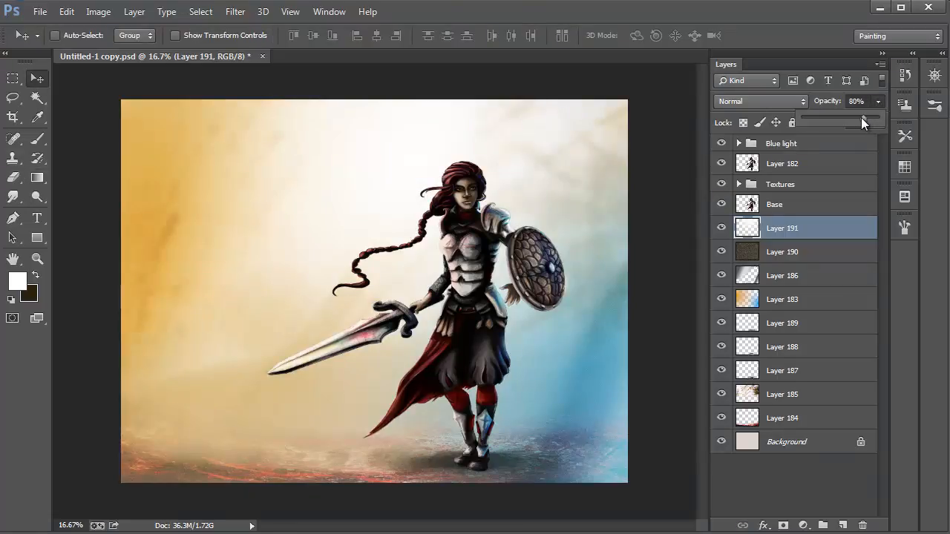
pyautogui.moveTo(878, 117); pyautogui.dragTo(856, 118)
pyautogui.hotkey('ctrl', 's')
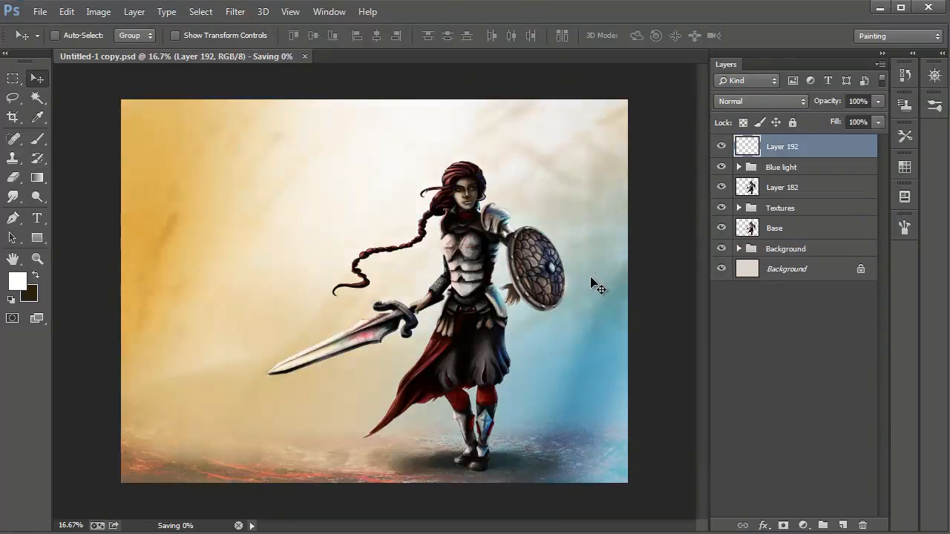